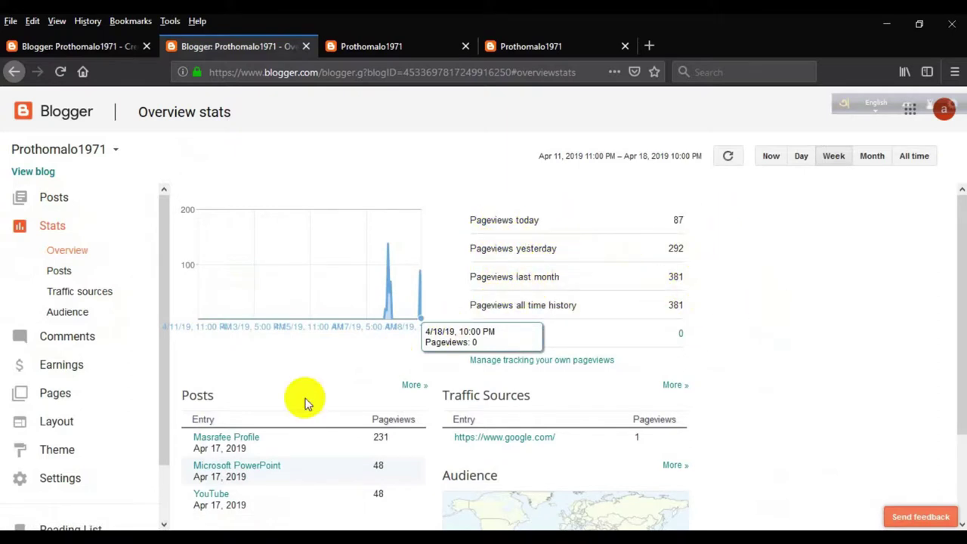
Review the Prothomalo1971 blog's overview, audience, posts and traffic sources statistics
scroll(304, 401, down, 3)
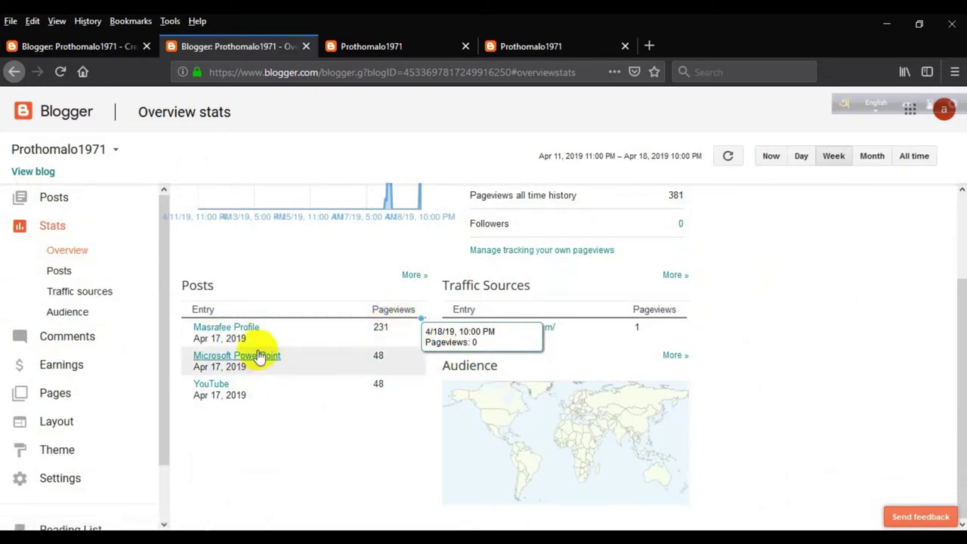
click(674, 355)
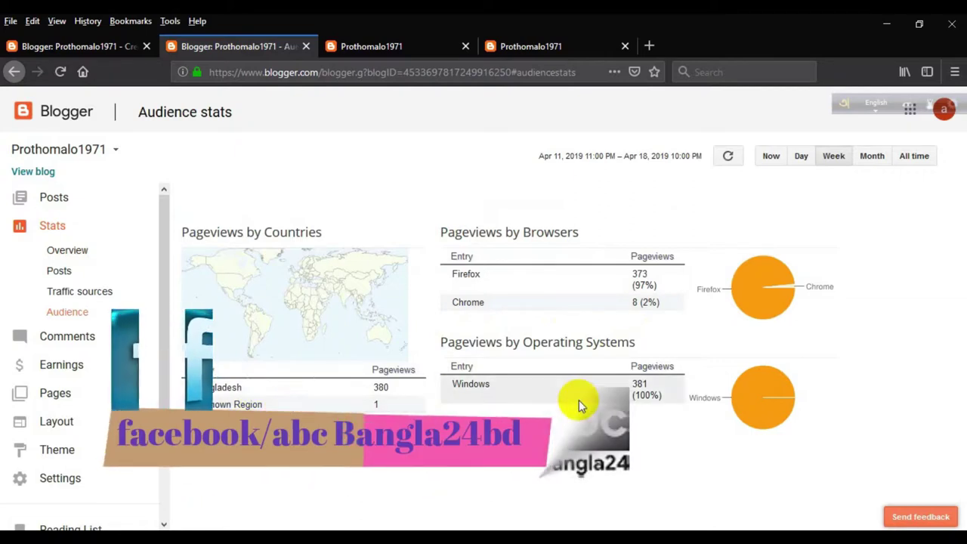
click(60, 273)
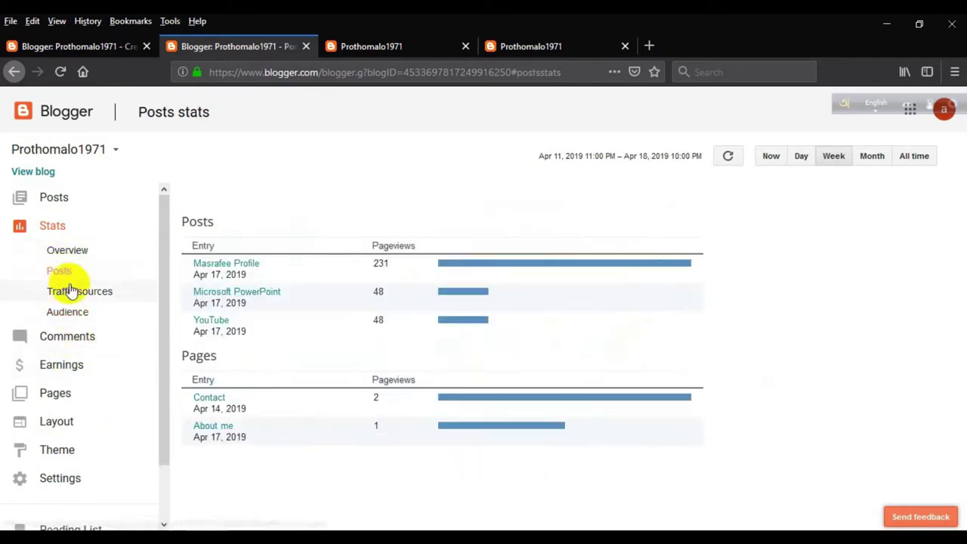
click(93, 299)
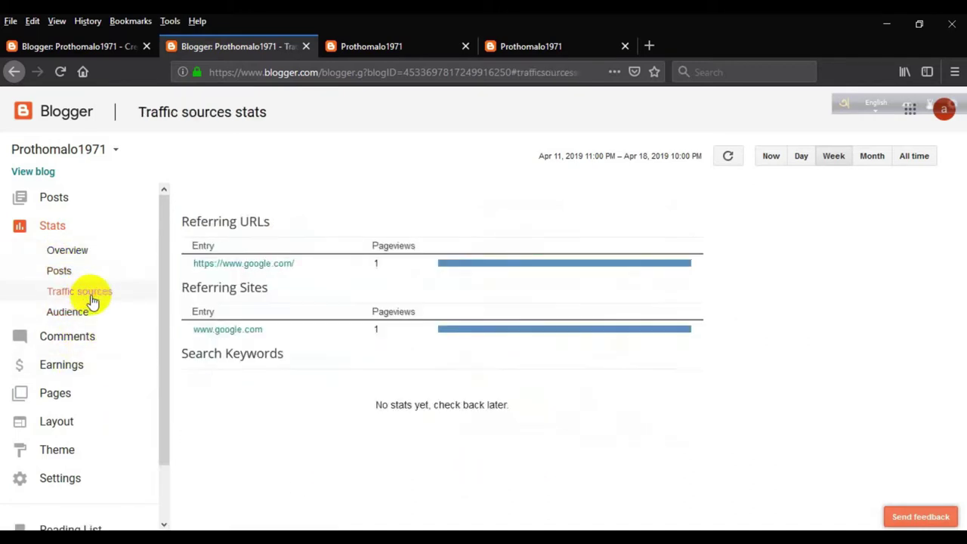
click(82, 314)
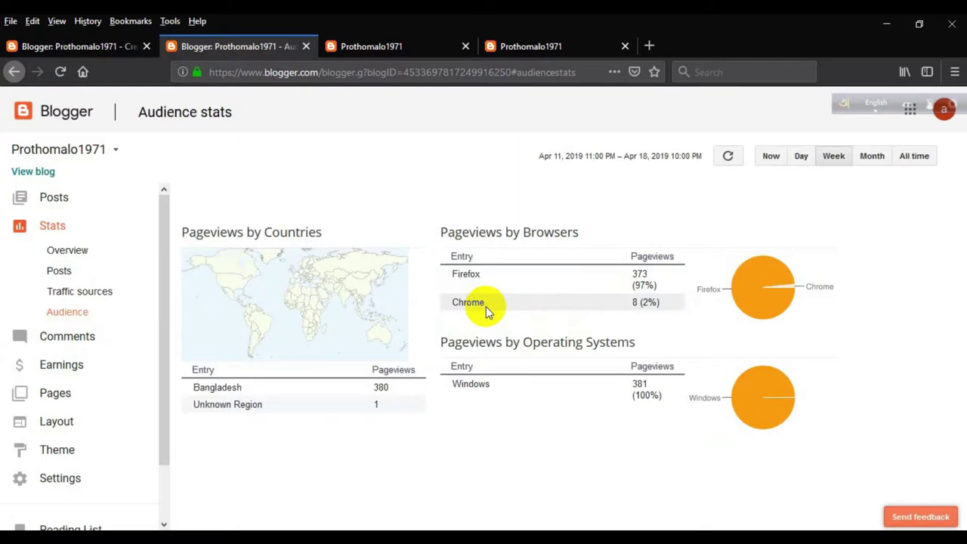
Look through the Prothomalo1971 blog's comments, earnings, pages, layout, theme and settings sections
click(86, 341)
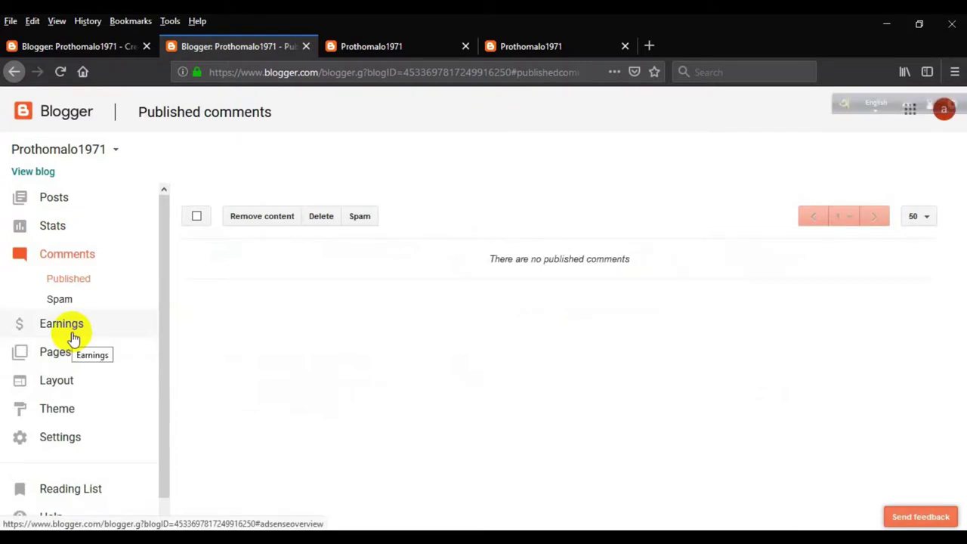
click(73, 339)
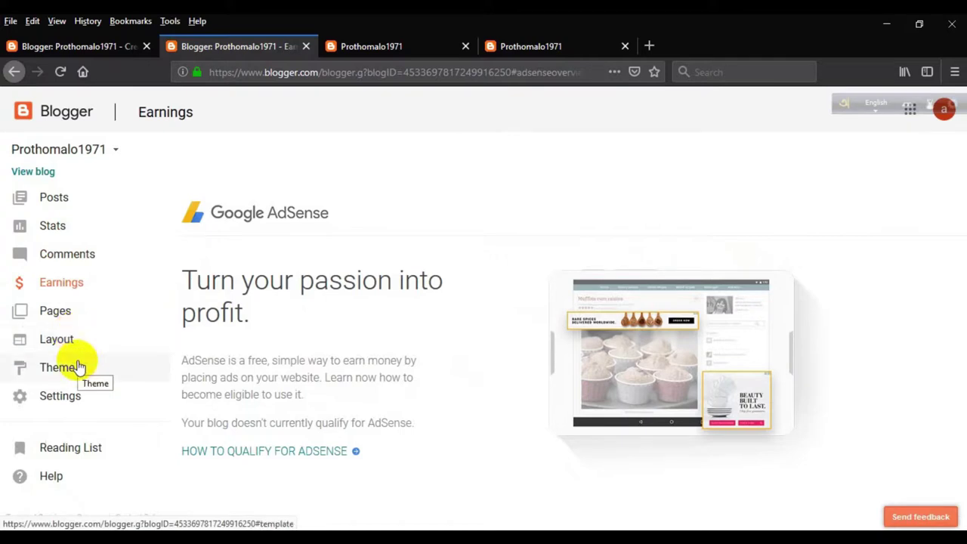
click(72, 323)
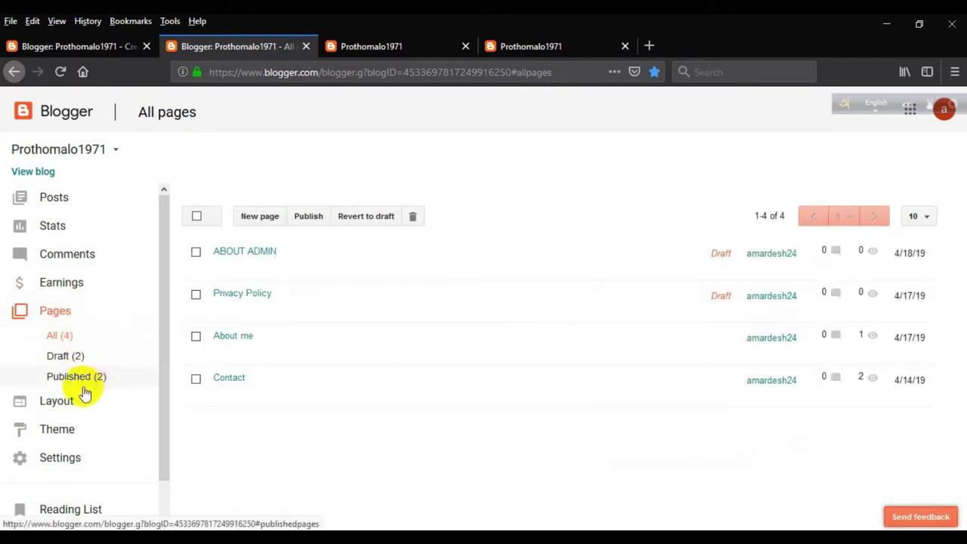
scroll(83, 385, down, 1)
click(70, 368)
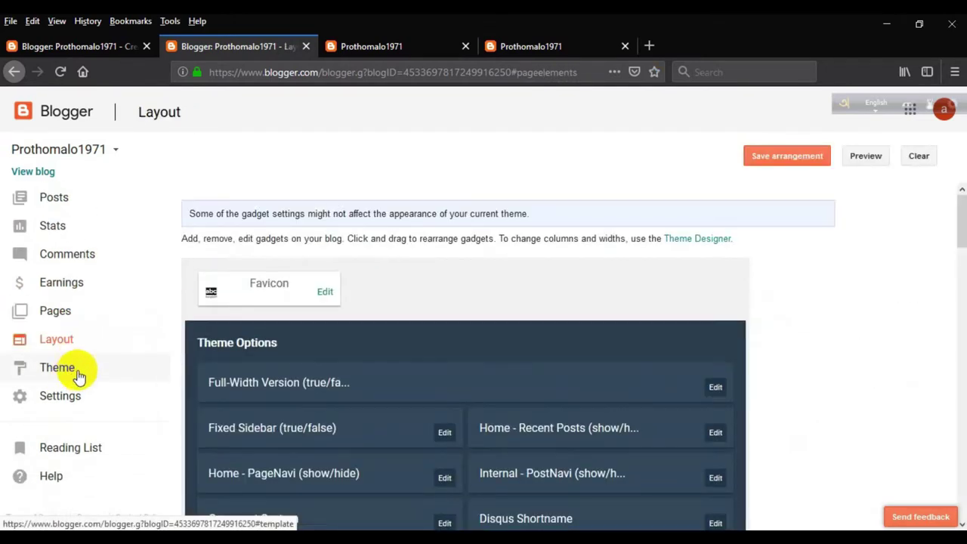
click(80, 382)
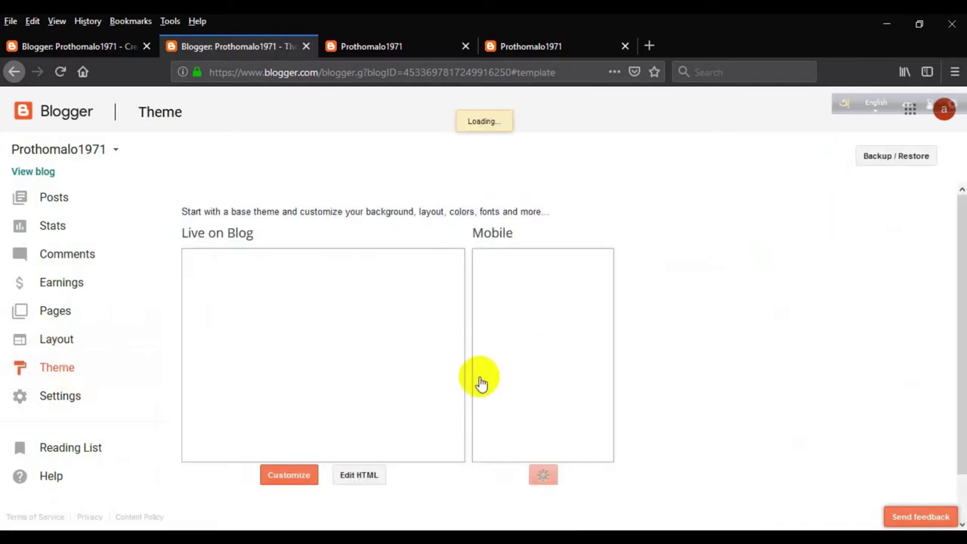
scroll(407, 402, down, 1)
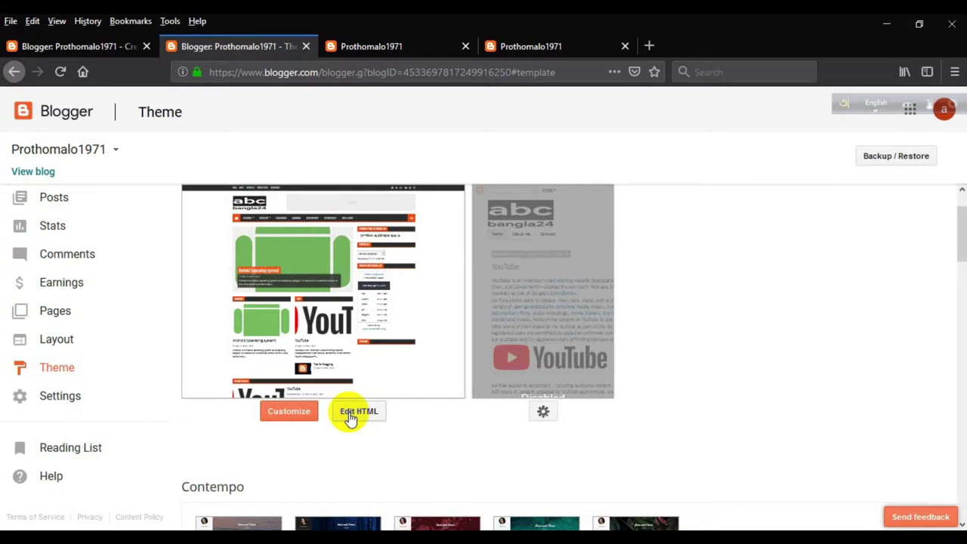
click(64, 397)
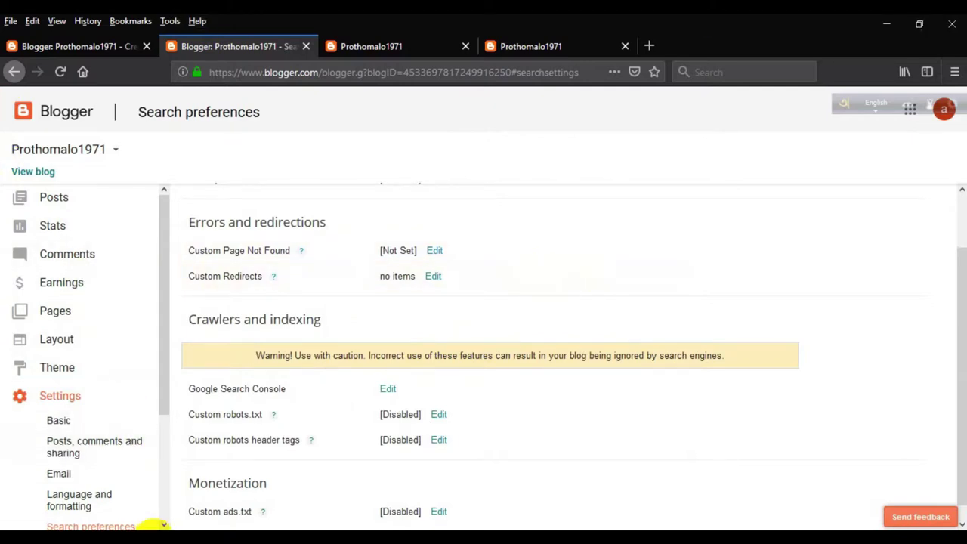
Switch to the abc Bangla24 blog's dashboard in Chrome and open its search preferences
mouse_move(155, 538)
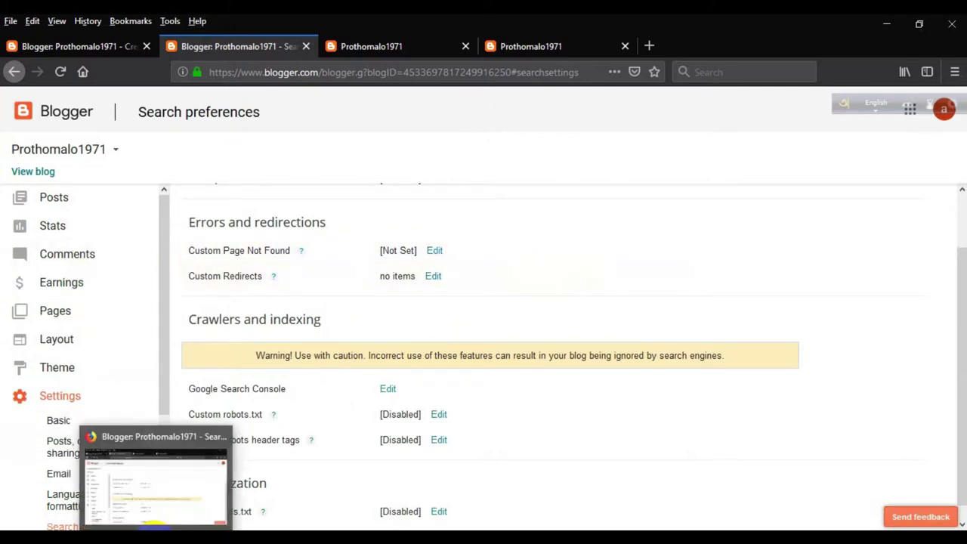
click(152, 484)
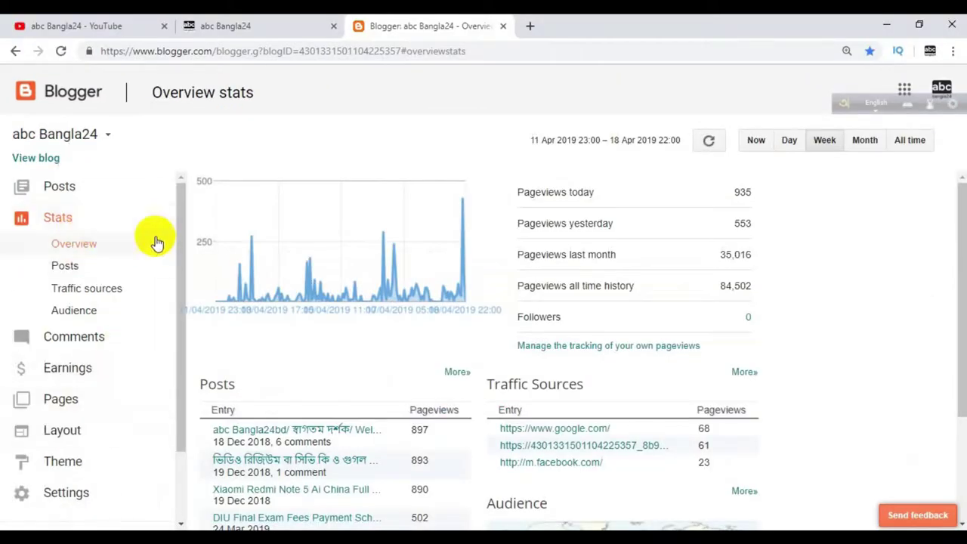
click(217, 26)
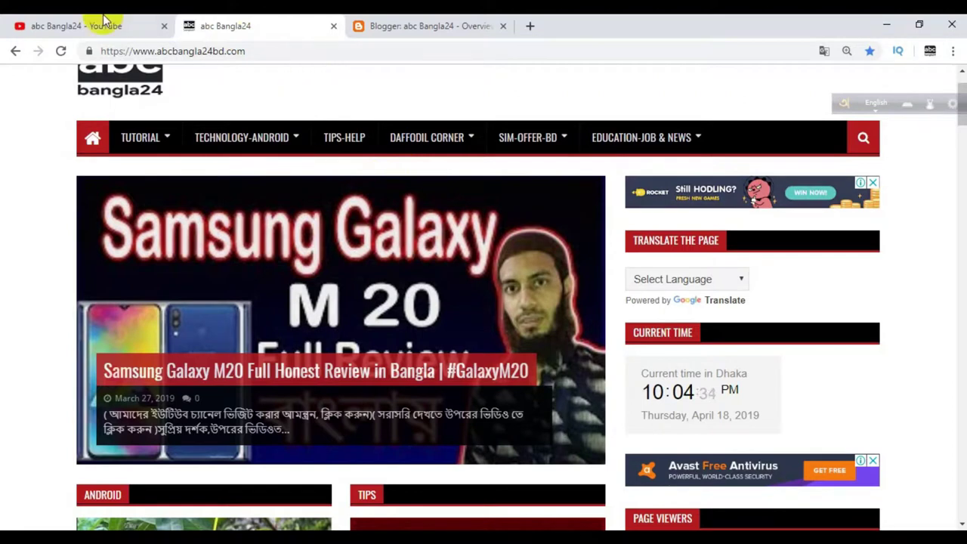
click(361, 25)
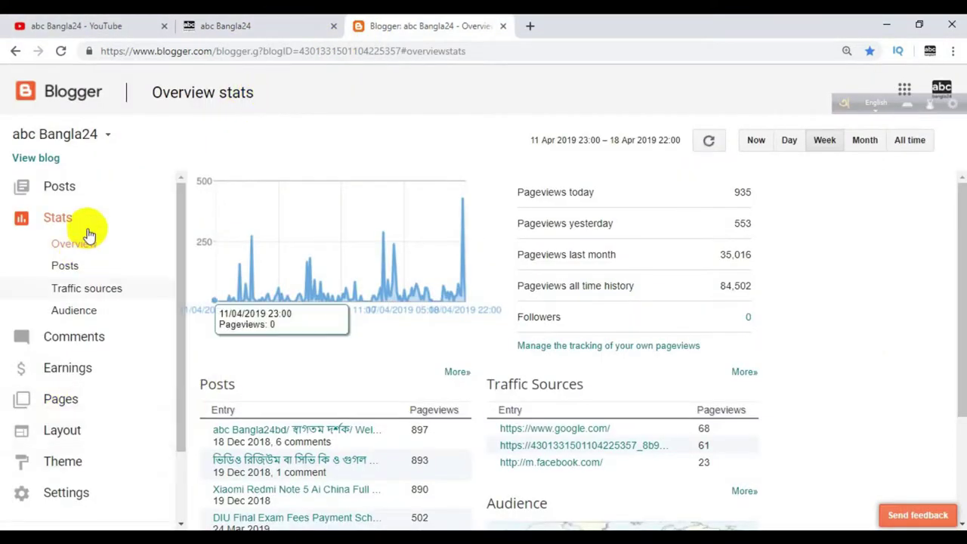
click(79, 501)
scroll(181, 410, down, 2)
scroll(330, 207, up, 1)
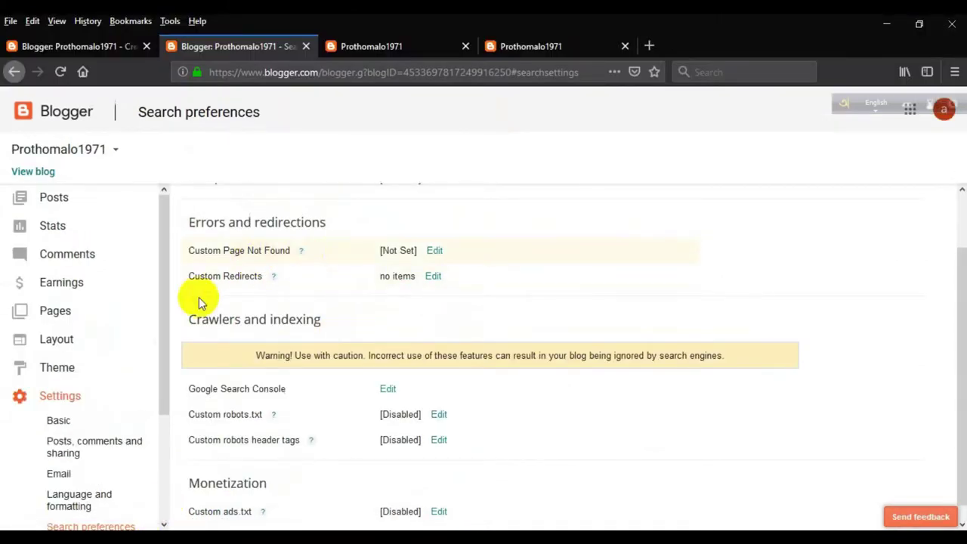
Open the blog description for editing in the basic settings of Prothomalo1971
click(63, 423)
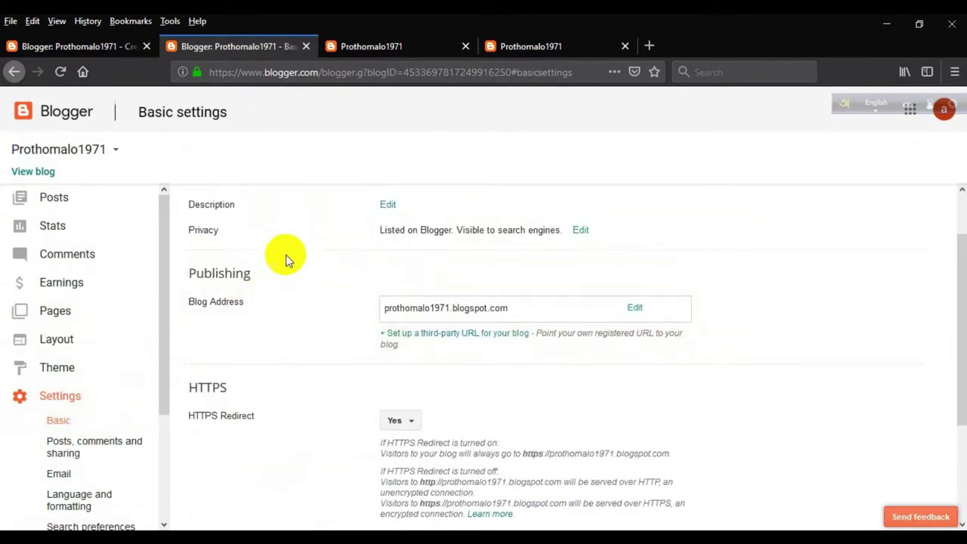
click(387, 206)
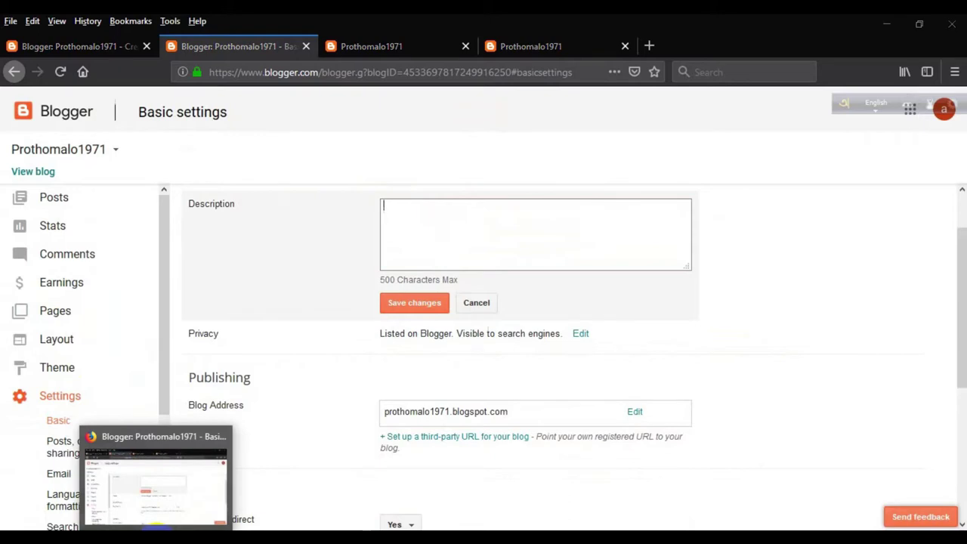
Switch back to Chrome and examine abc Bangla24's search preferences, including its meta description, redirections, and crawler and monetisation settings
click(162, 529)
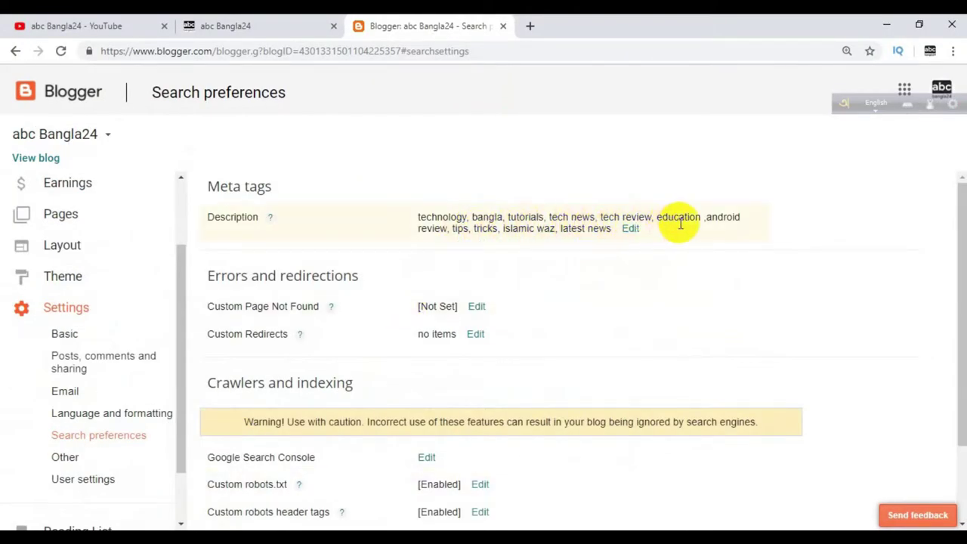
click(630, 229)
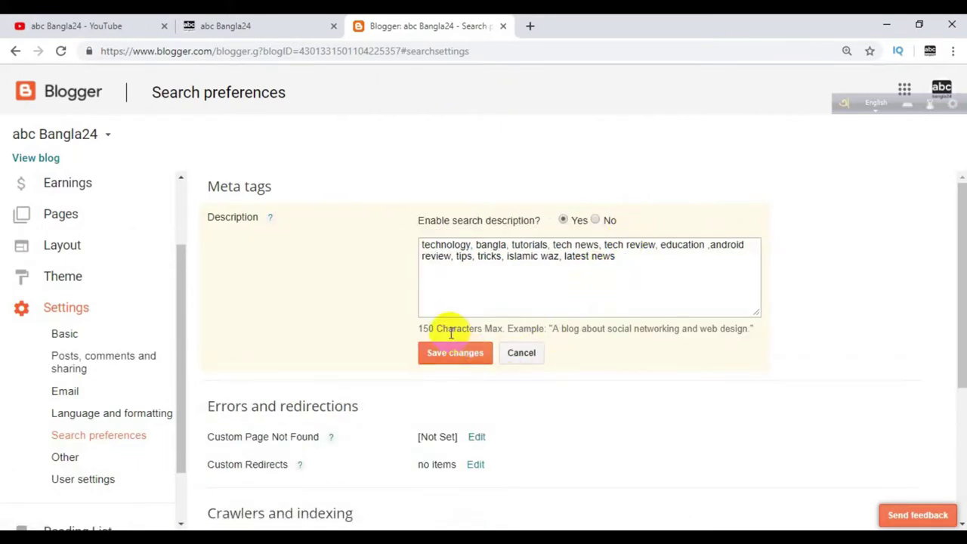
scroll(403, 378, down, 1)
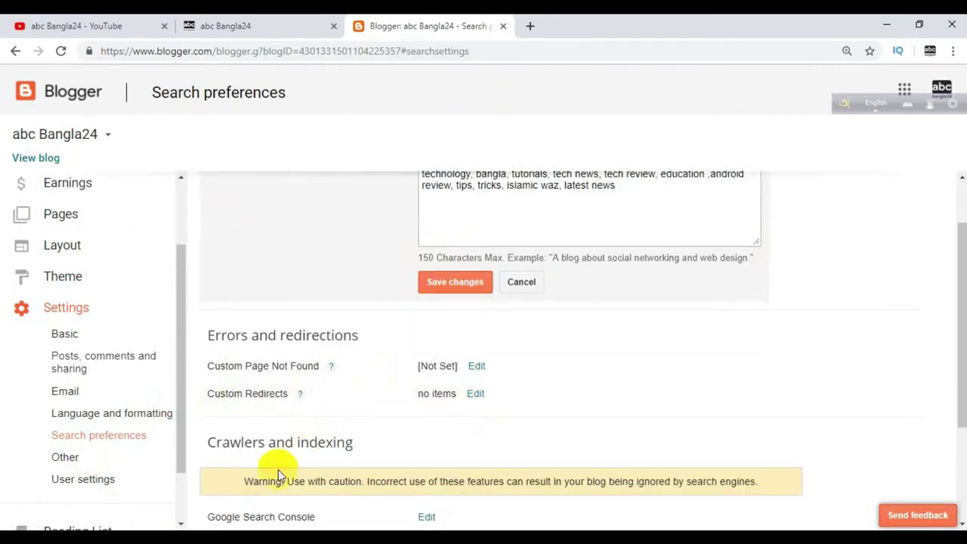
scroll(310, 313, down, 1)
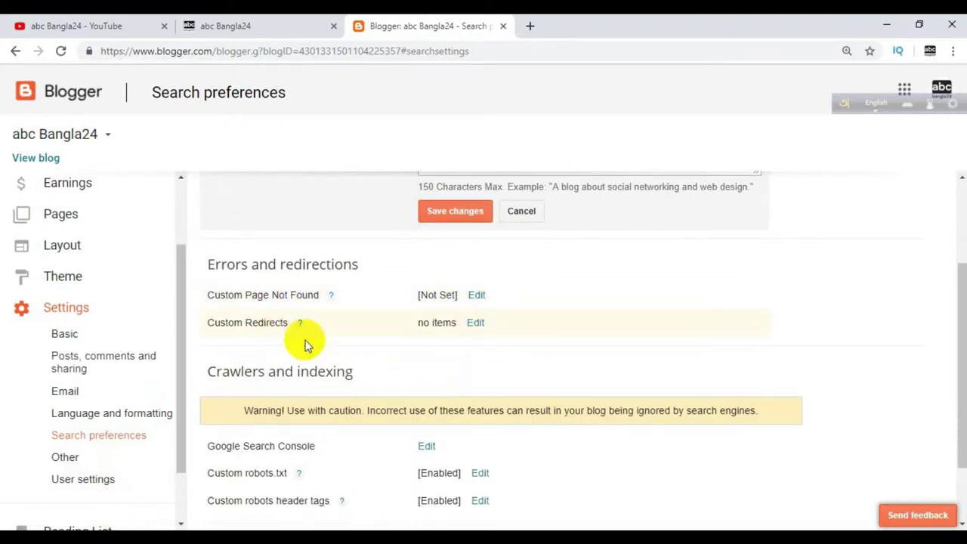
scroll(411, 404, down, 1)
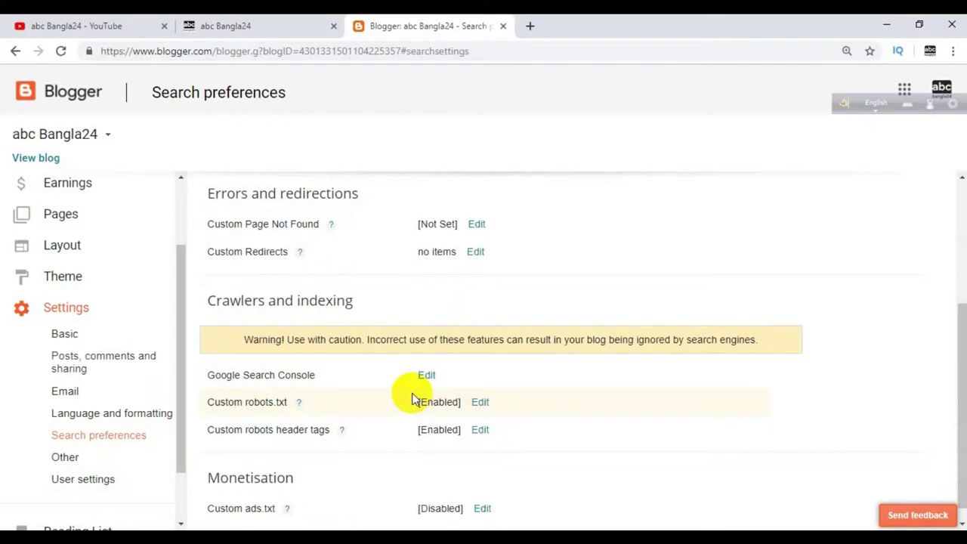
scroll(412, 400, down, 1)
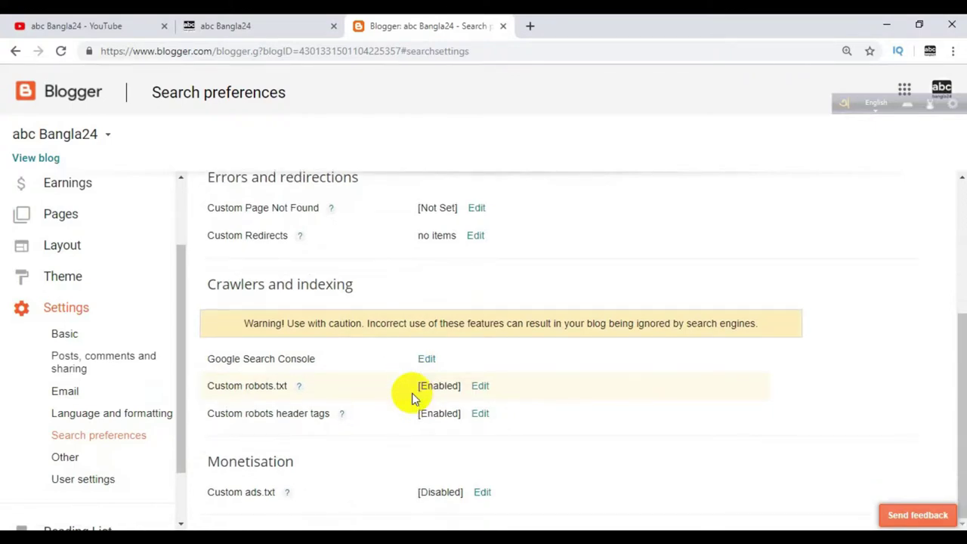
scroll(226, 399, up, 1)
scroll(297, 339, up, 2)
Examine abc Bangla24's basic settings, including blog address, HTTPS and permissions, plus its posts, comments and sharing settings
click(64, 334)
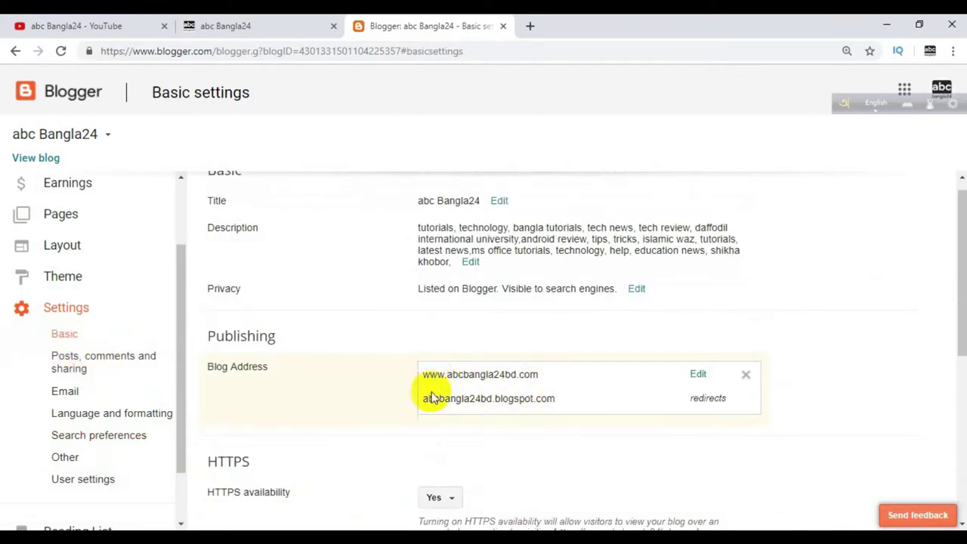
drag(425, 401, 549, 401)
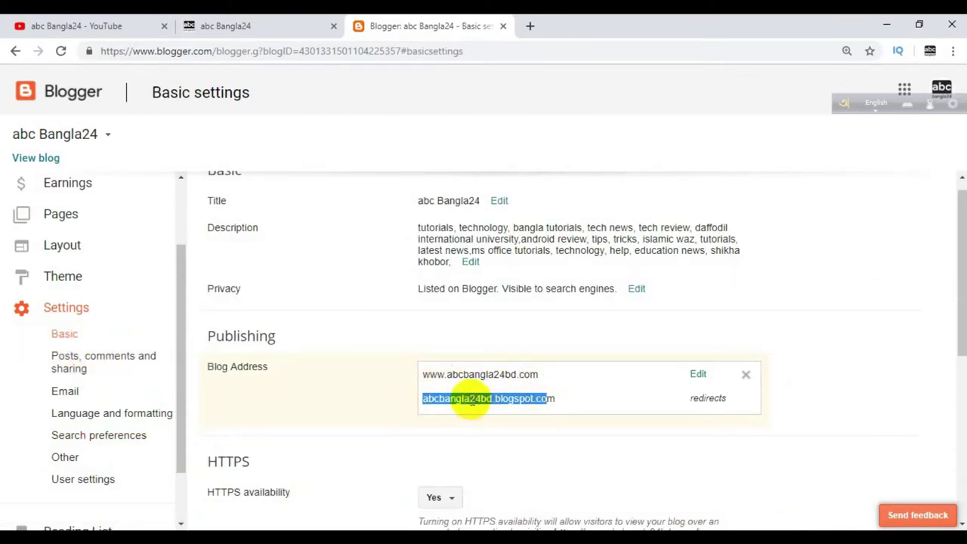
drag(424, 373, 536, 374)
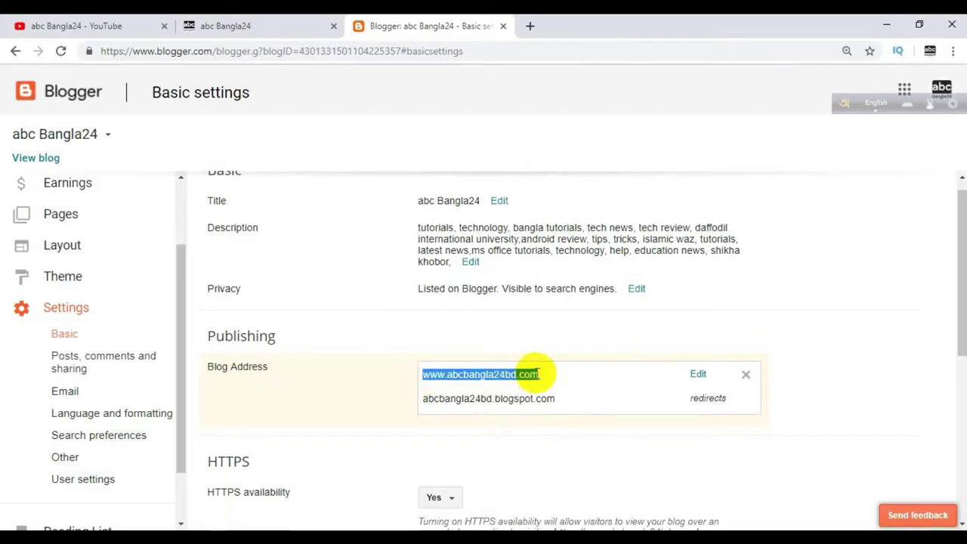
scroll(490, 425, down, 1)
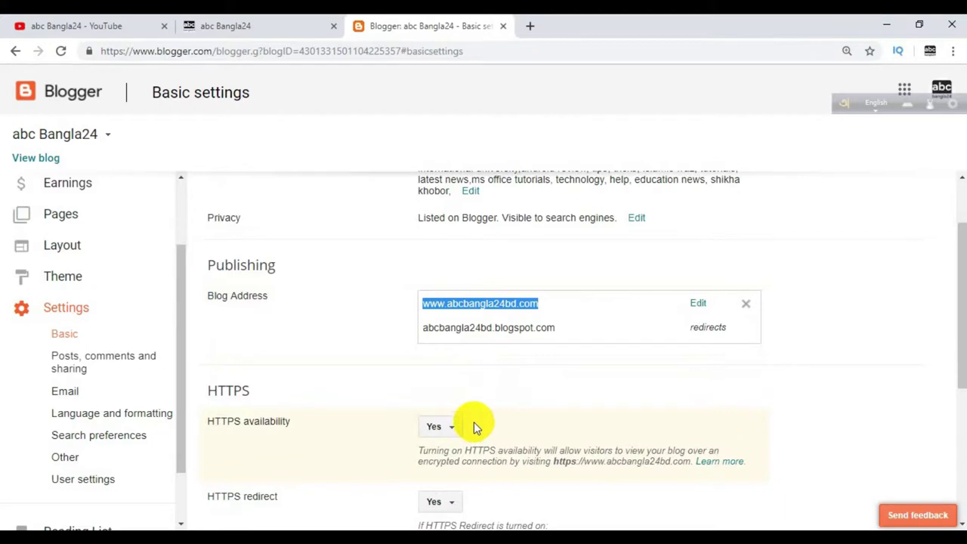
scroll(474, 425, down, 4)
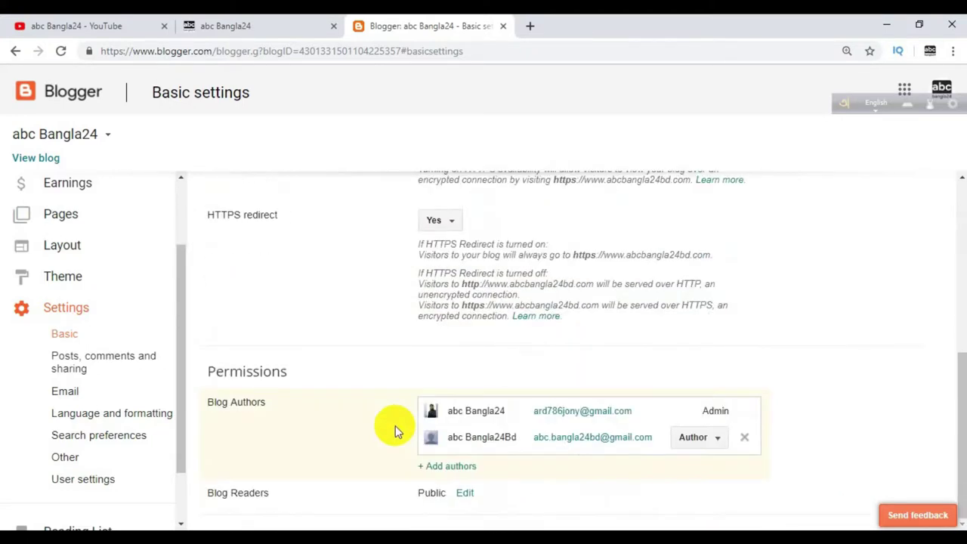
scroll(395, 429, up, 2)
click(94, 366)
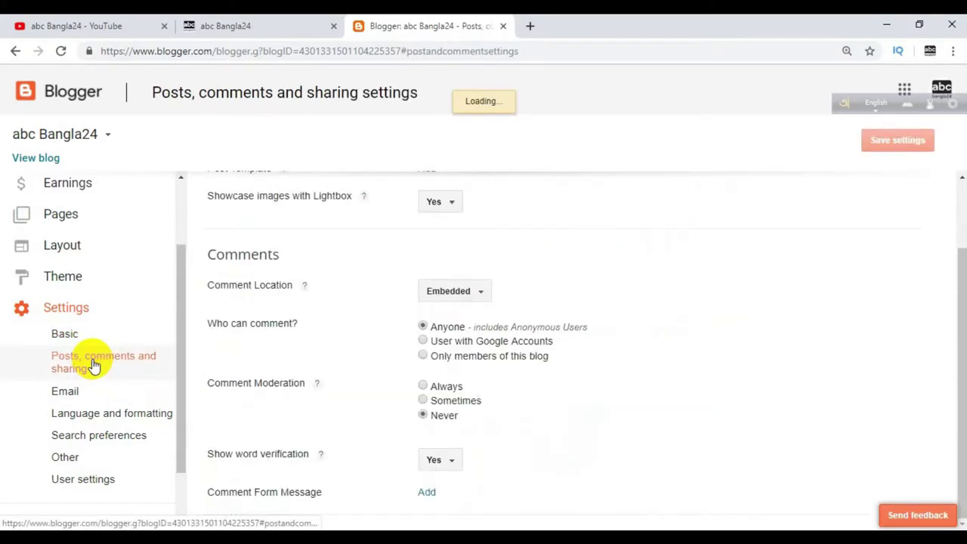
scroll(95, 367, up, 2)
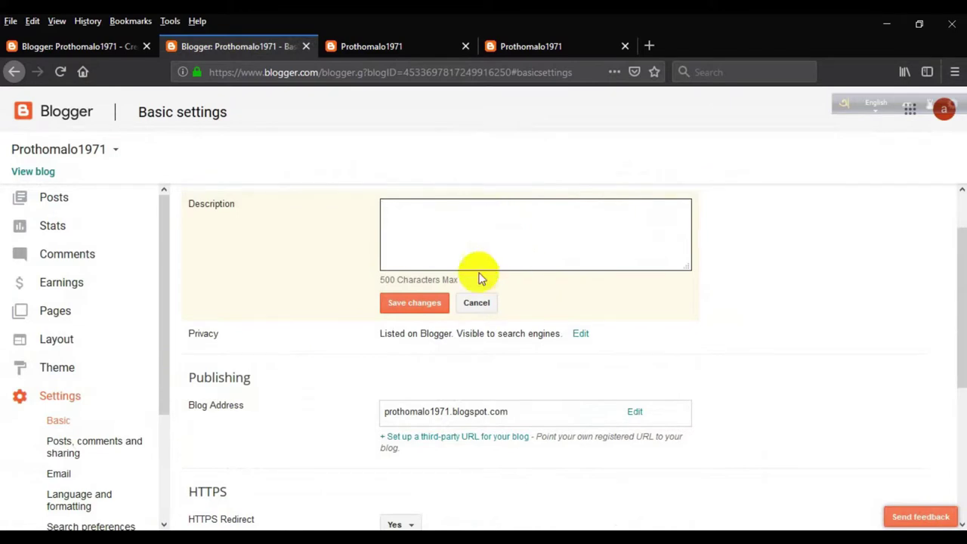
Set the Prothomalo1971 blog to show at most 10 posts on the main page in its posts, comments and sharing settings
scroll(319, 425, down, 3)
scroll(179, 421, up, 4)
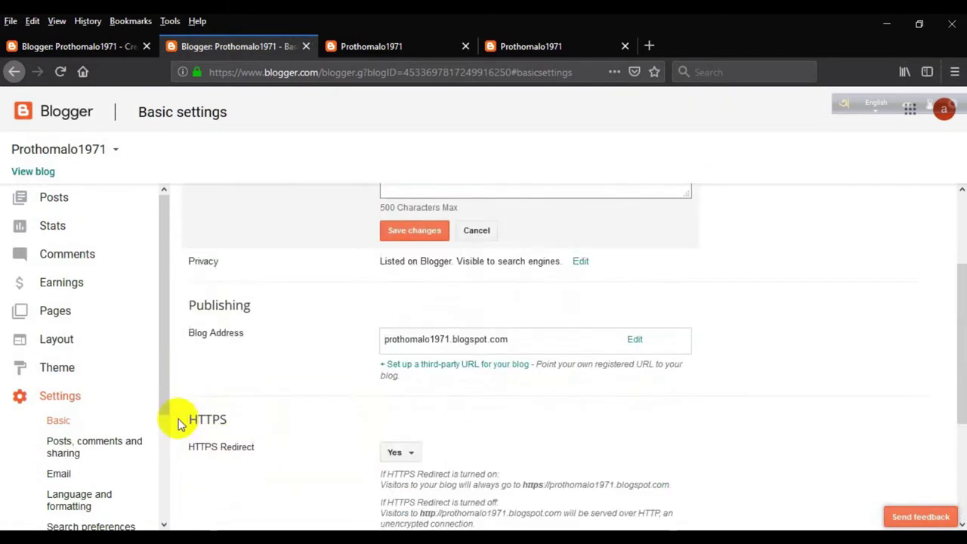
click(67, 445)
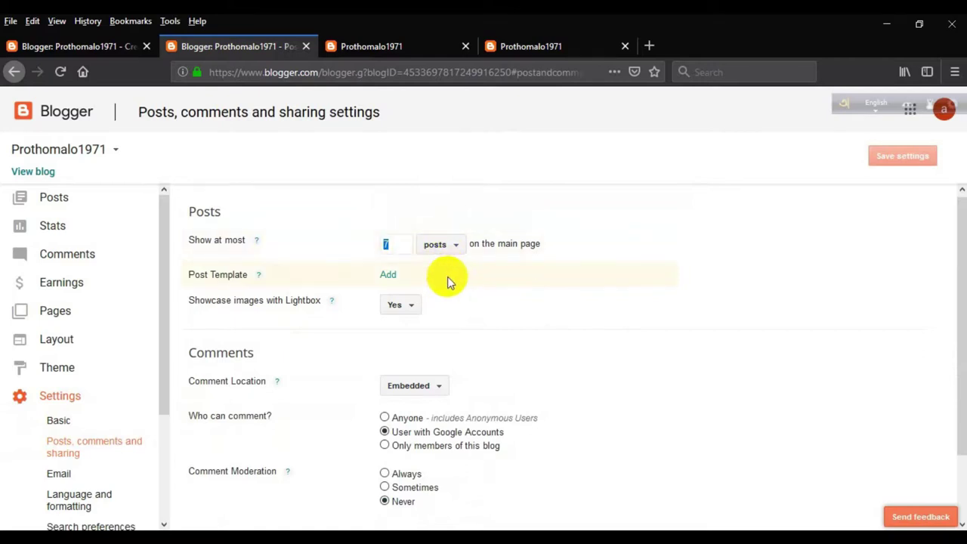
text(10)
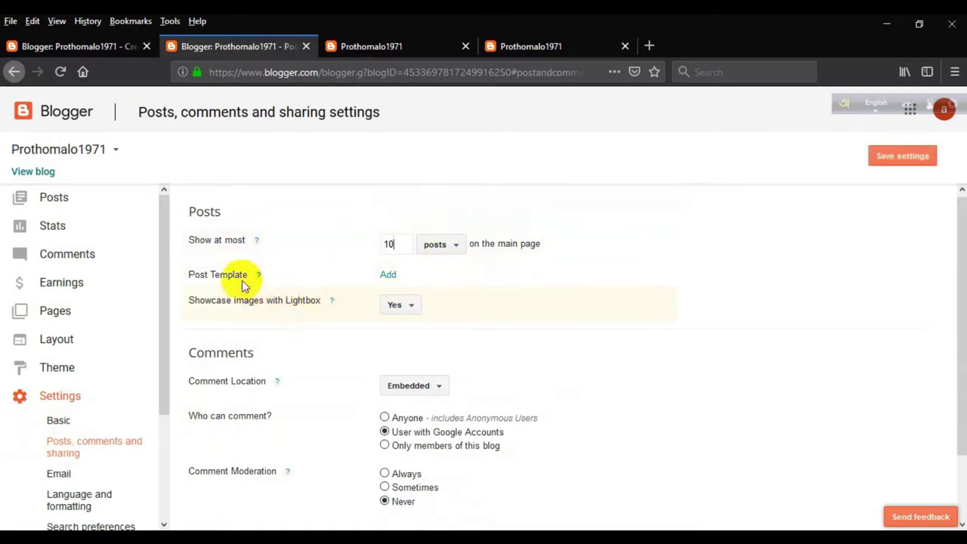
Set Prothomalo1971 to showcase images with Lightbox and allow anyone, including anonymous users, to comment, checking abc Bangla24's comment settings for reference
click(412, 310)
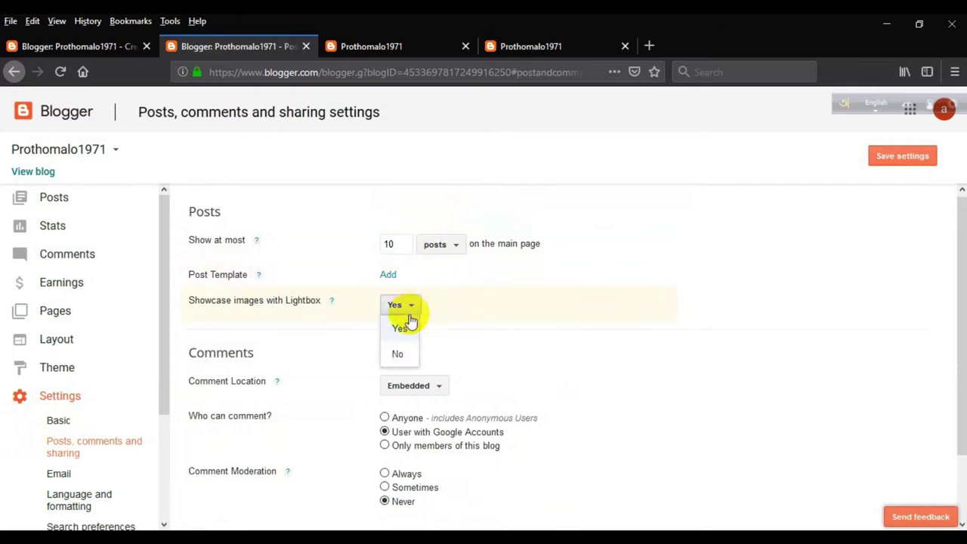
click(403, 329)
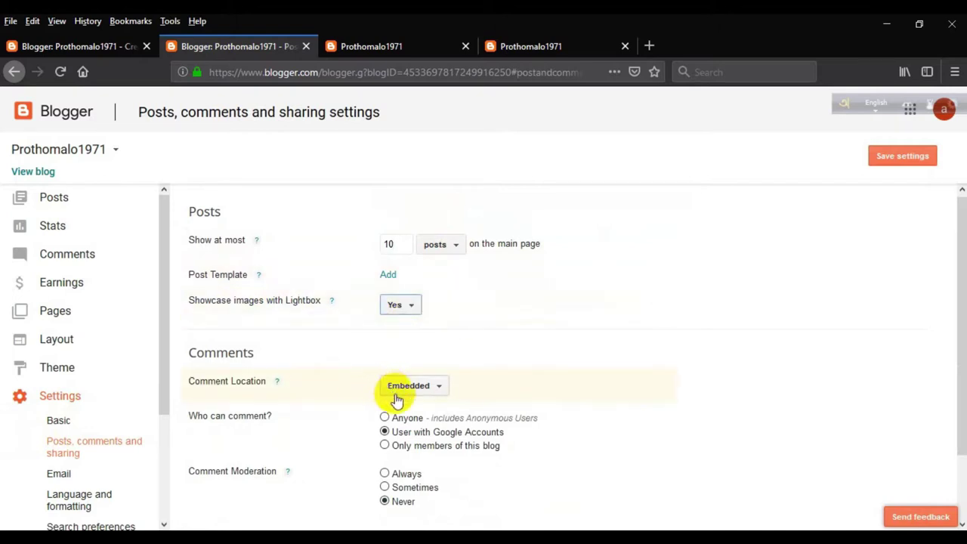
scroll(394, 398, down, 2)
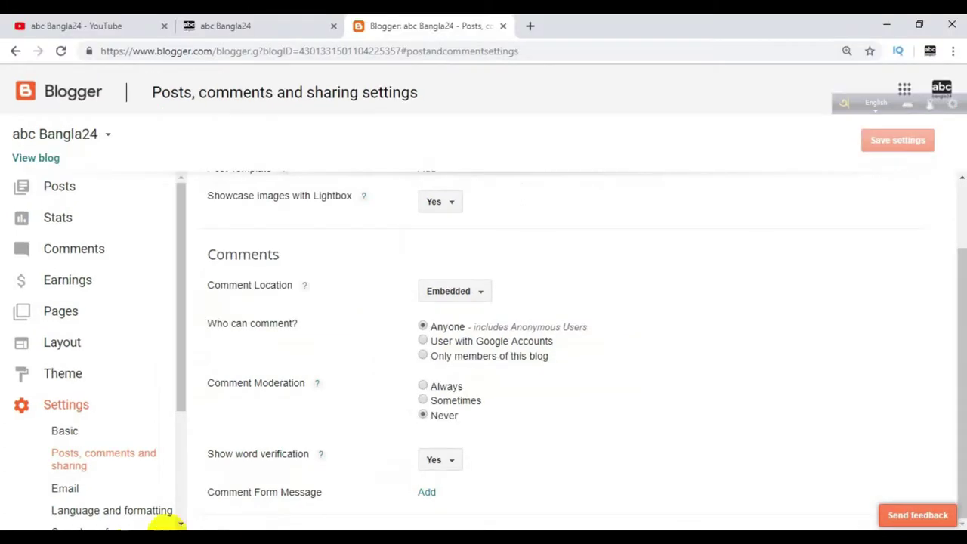
click(422, 327)
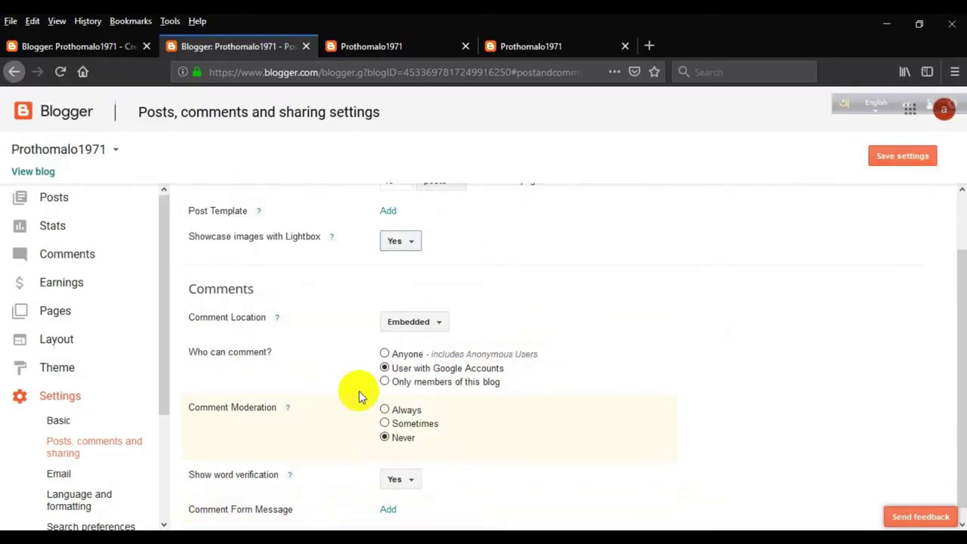
click(384, 353)
scroll(394, 433, down, 1)
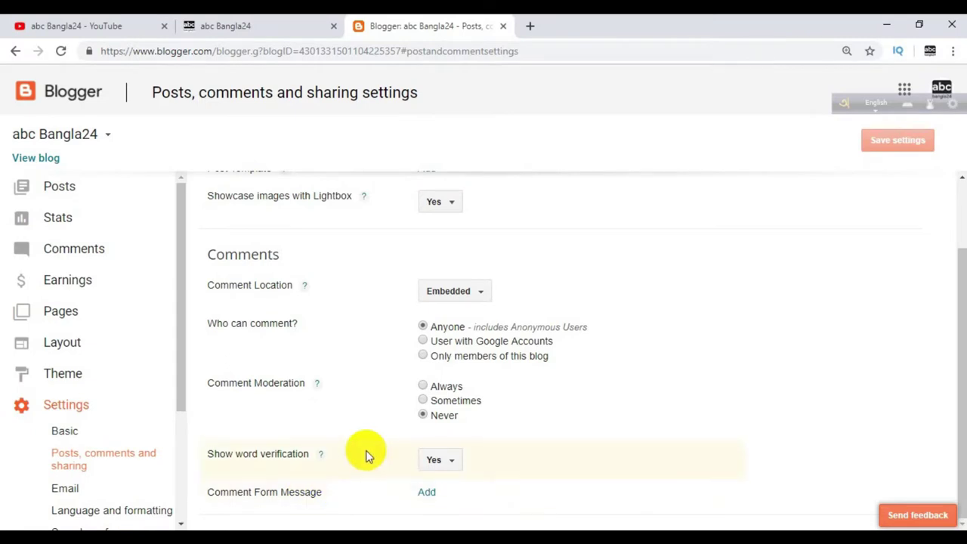
Examine abc Bangla24's word verification and email settings in Chrome, and return to the Prothomalo1971 blog in Firefox
scroll(69, 486, down, 1)
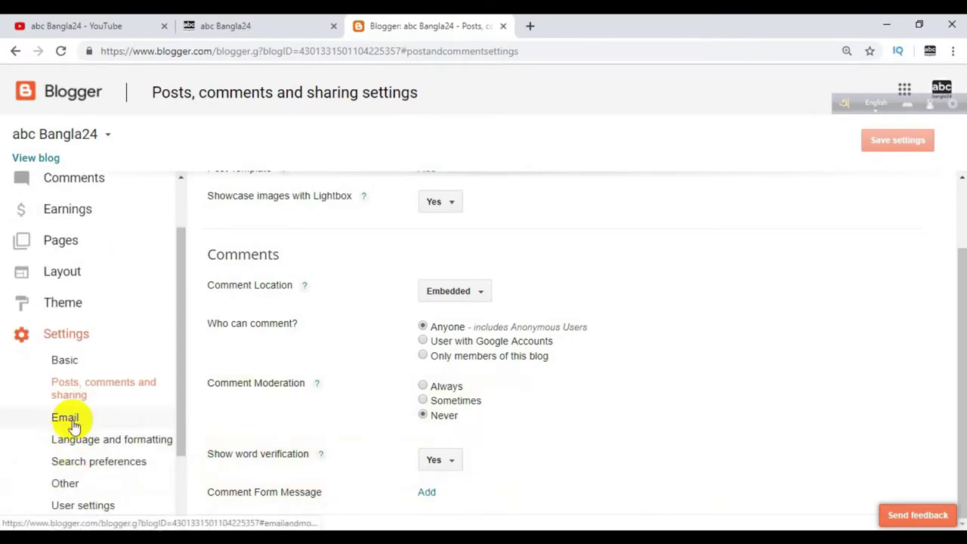
click(67, 420)
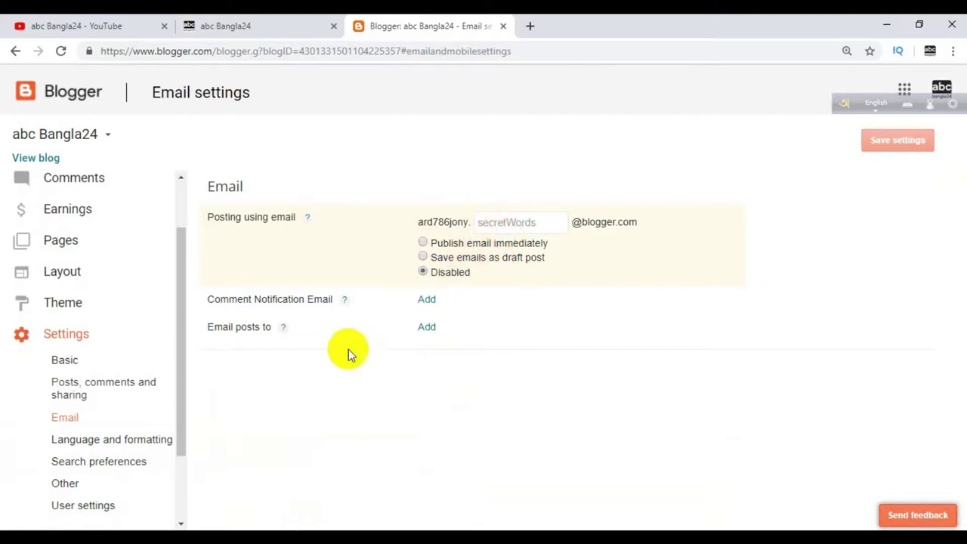
mouse_move(155, 535)
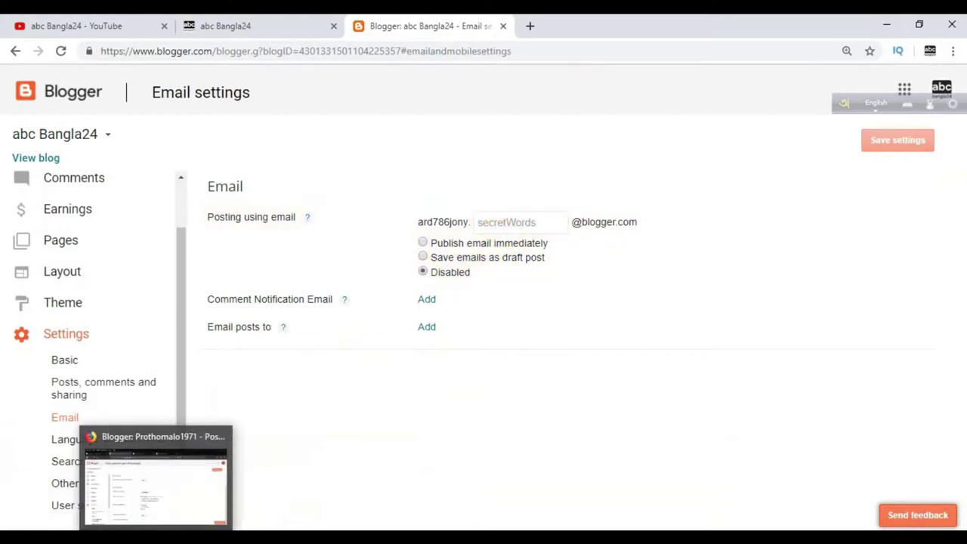
click(143, 451)
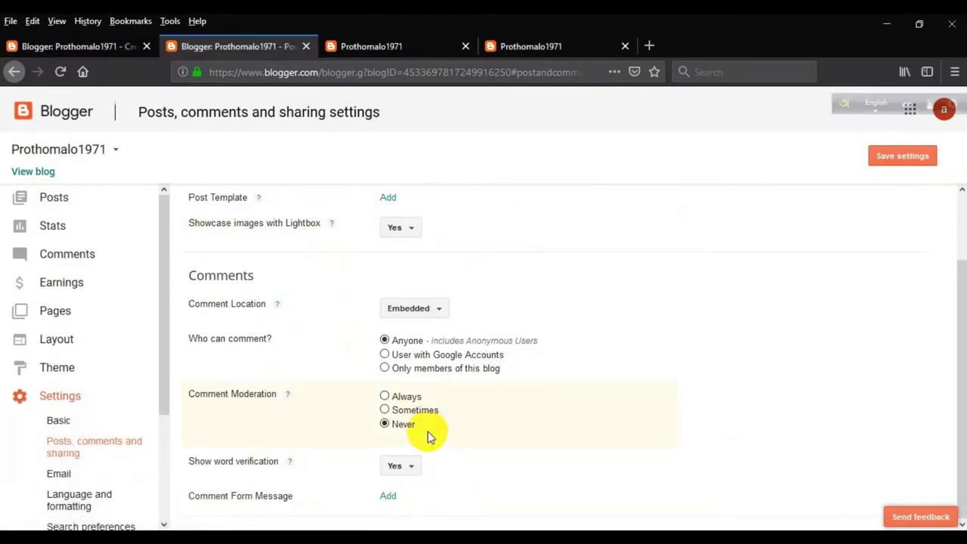
Save Prothomalo1971's posts, comments and sharing settings, keeping the unsaved changes when leaving for the email settings
click(59, 474)
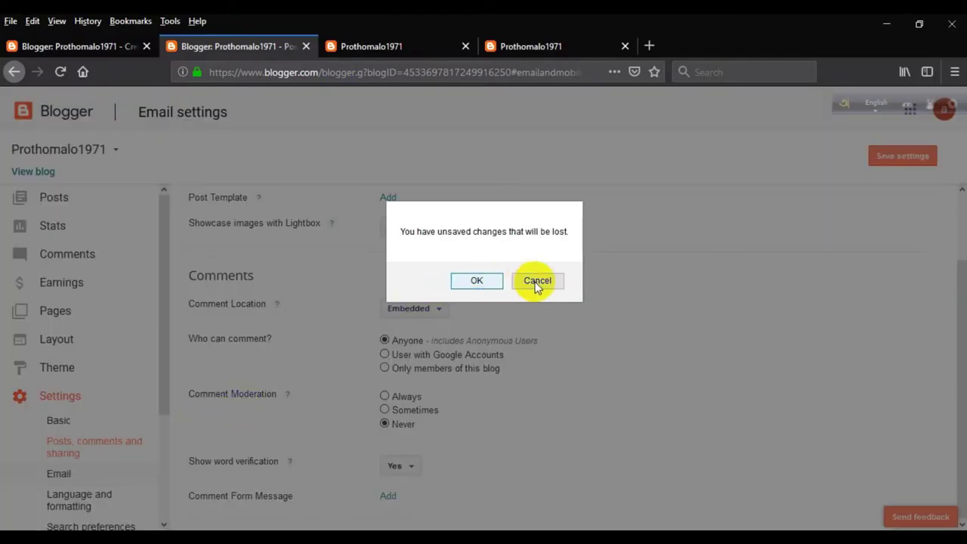
click(541, 280)
click(898, 156)
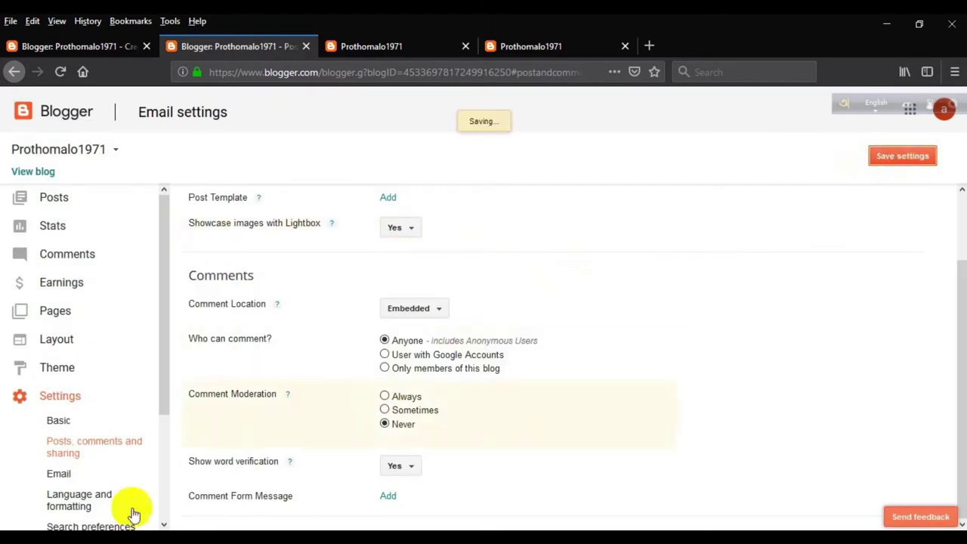
Review Prothomalo1971's comment notification email and the time zone choices in its language and formatting settings
click(59, 473)
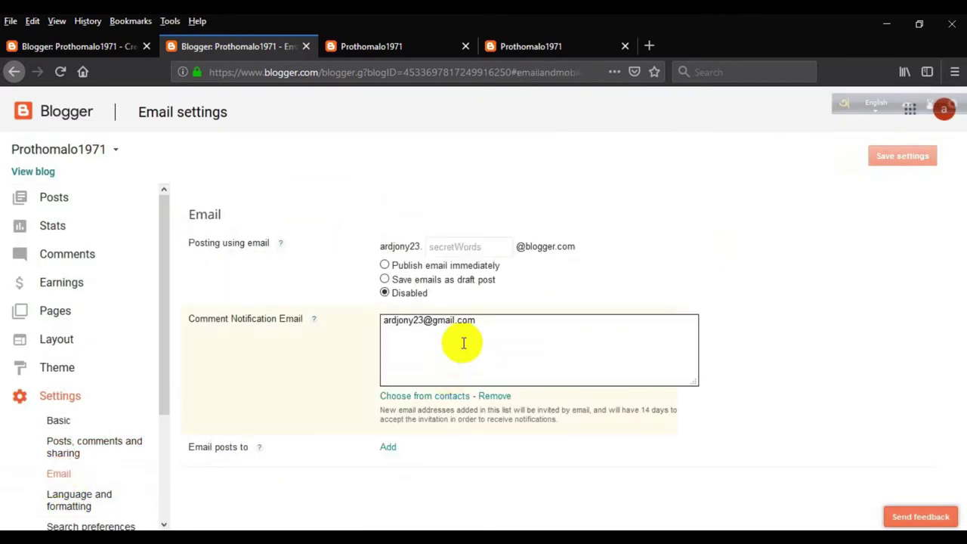
drag(477, 322, 380, 320)
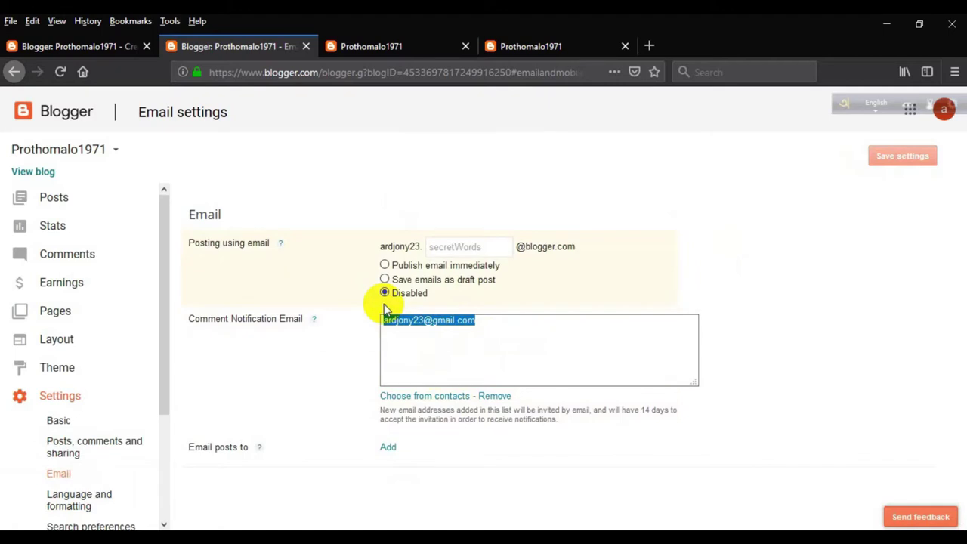
click(82, 508)
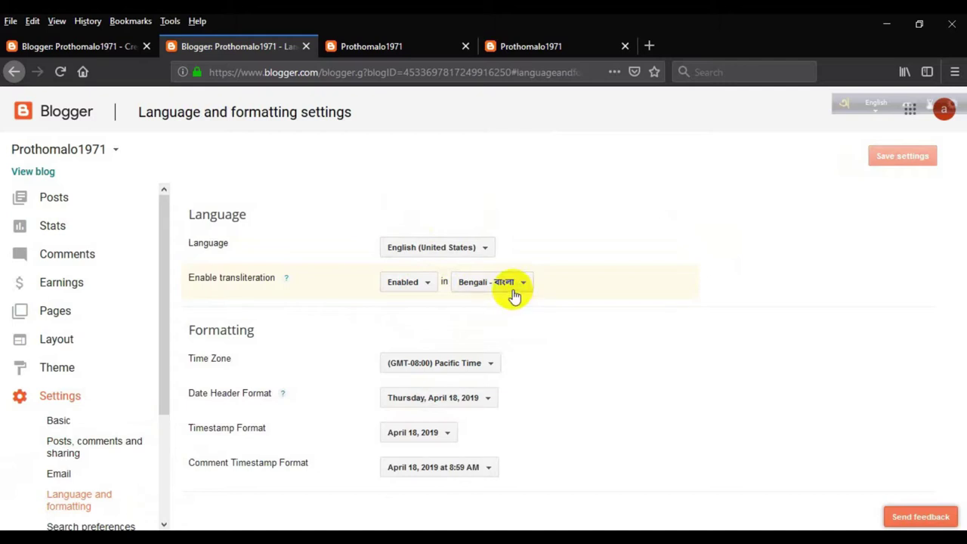
click(483, 363)
drag(621, 123, 613, 160)
click(761, 281)
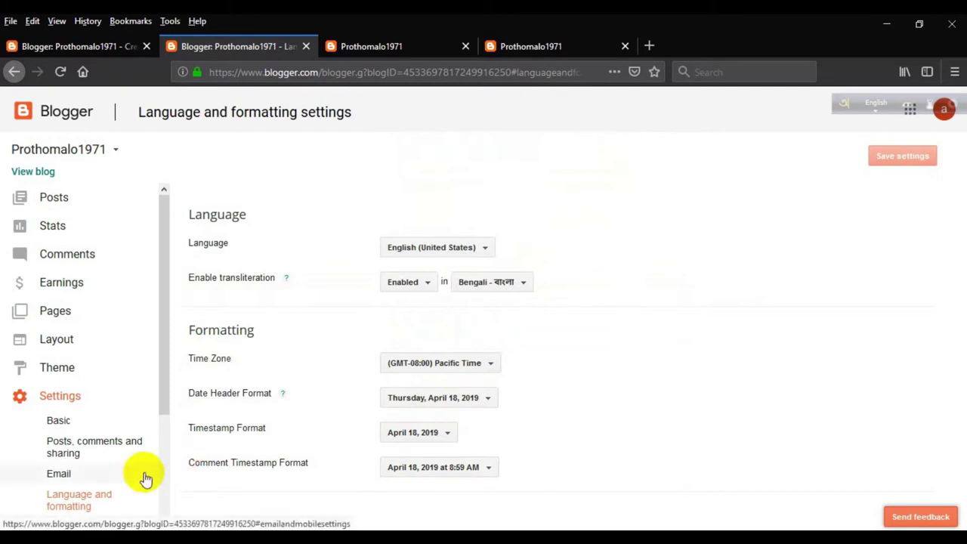
Enable the meta tag search description in Prothomalo1971's search preferences
scroll(136, 484, down, 3)
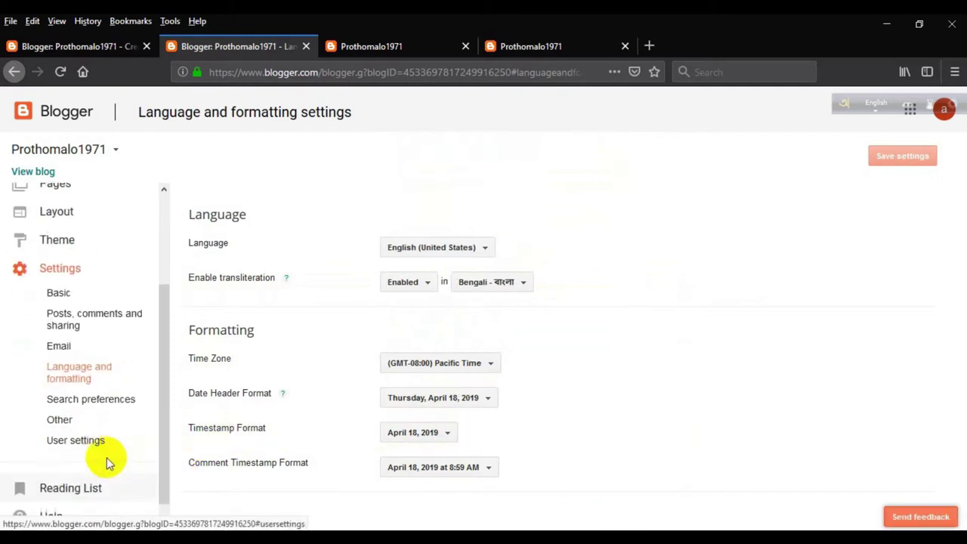
click(103, 399)
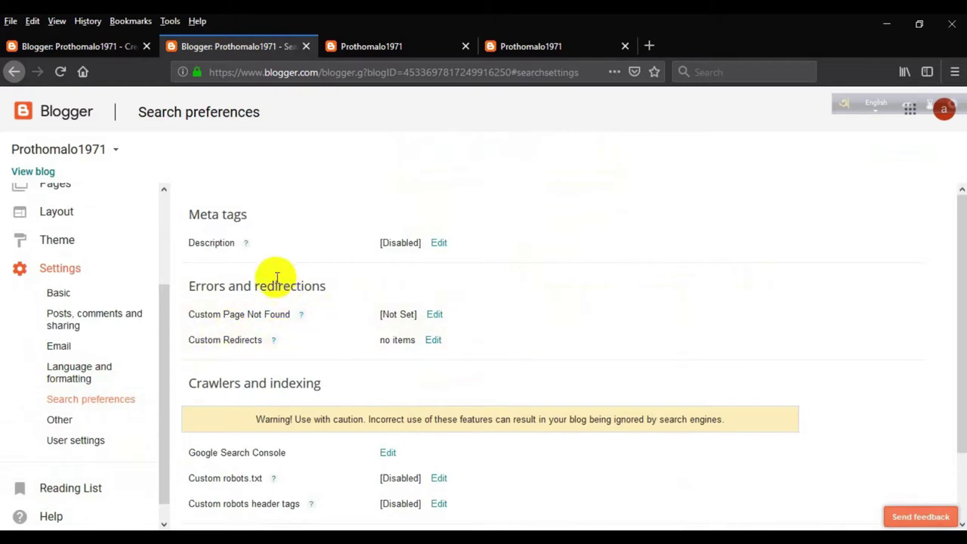
click(438, 243)
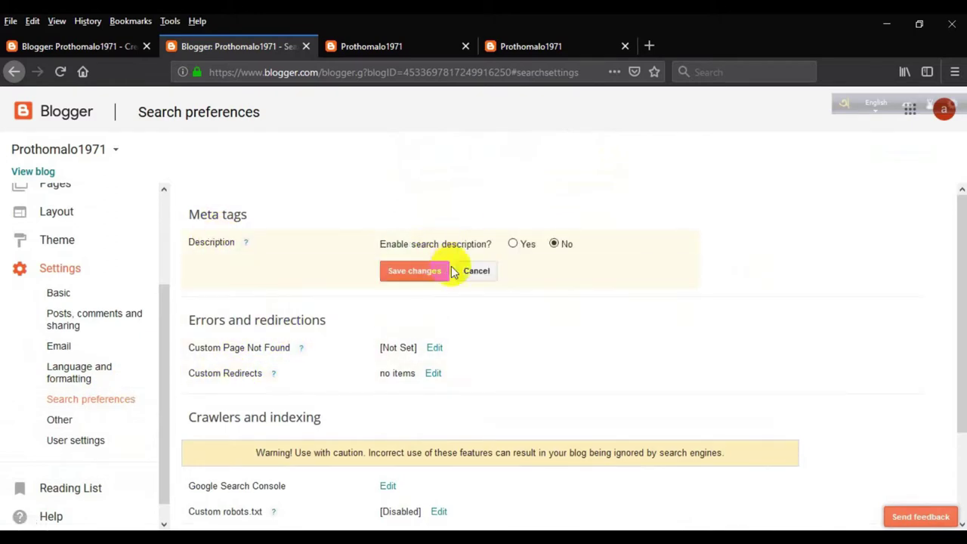
click(513, 243)
click(490, 281)
Switch to Chrome and compare abc Bangla24's meta description in the search preferences with the blog description in its basic settings
mouse_move(113, 528)
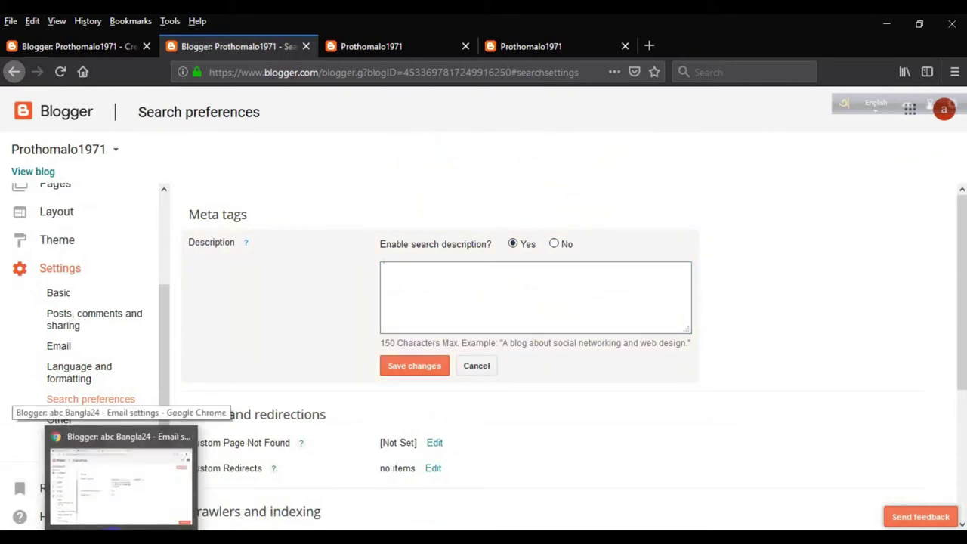
click(121, 479)
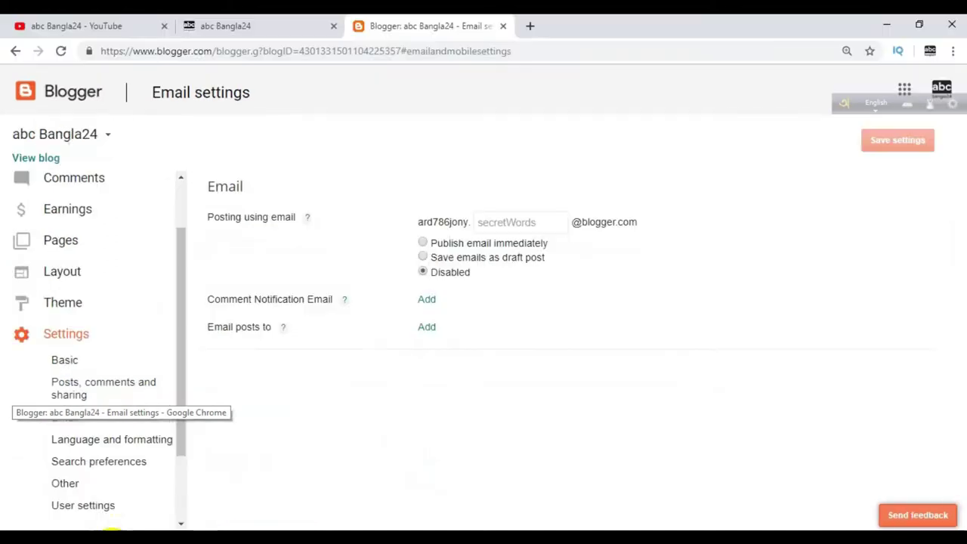
click(92, 467)
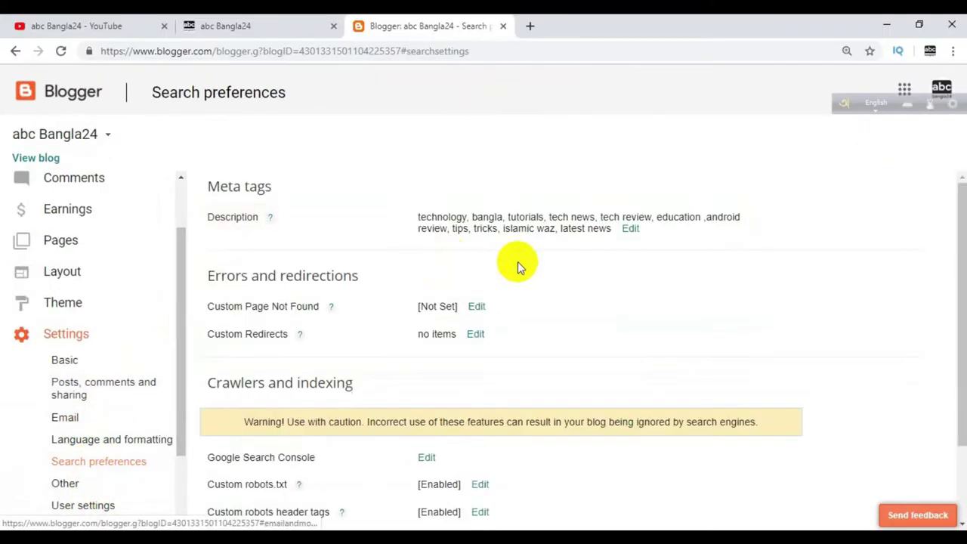
click(630, 229)
click(86, 364)
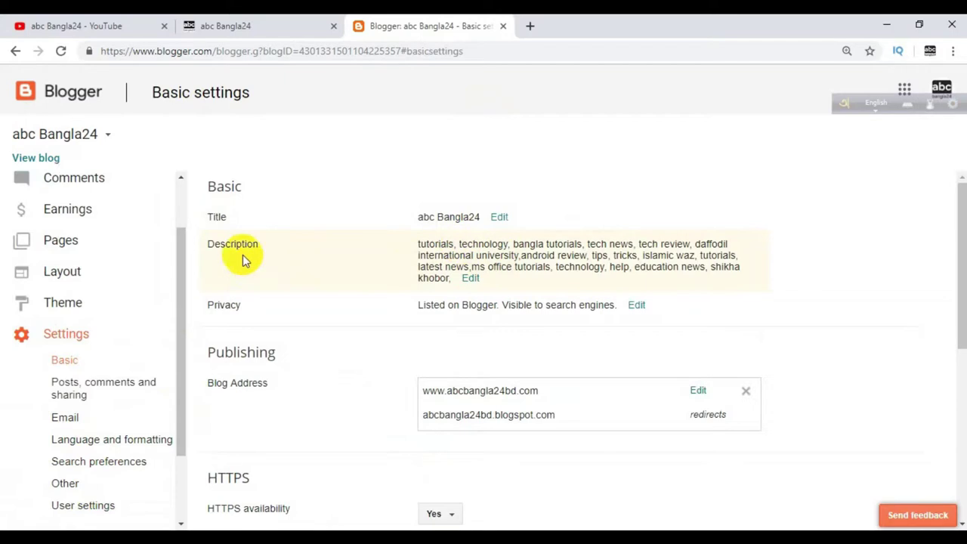
scroll(54, 482, down, 1)
scroll(54, 484, down, 2)
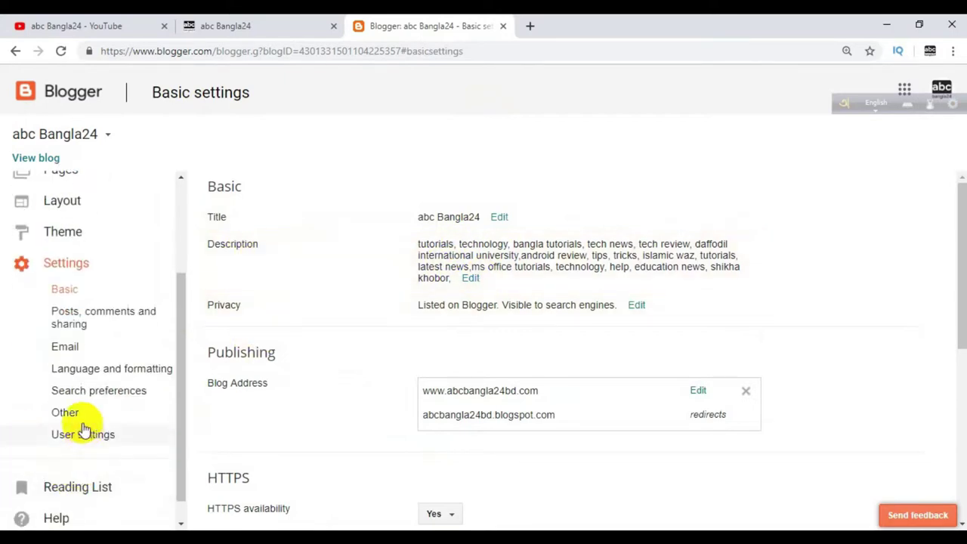
click(83, 391)
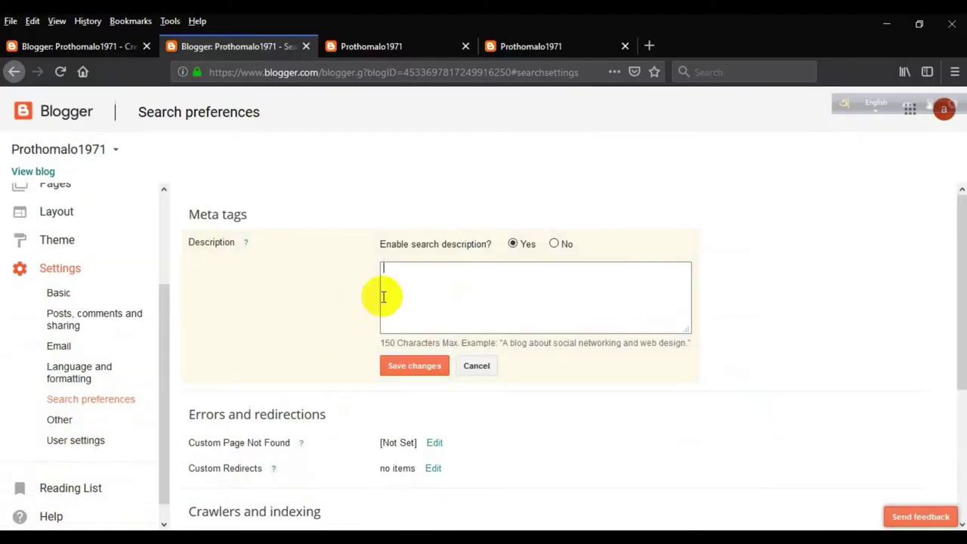
Compare the description, redirection and crawler sections in the search preferences of Prothomalo1971 and abc Bangla24
click(396, 298)
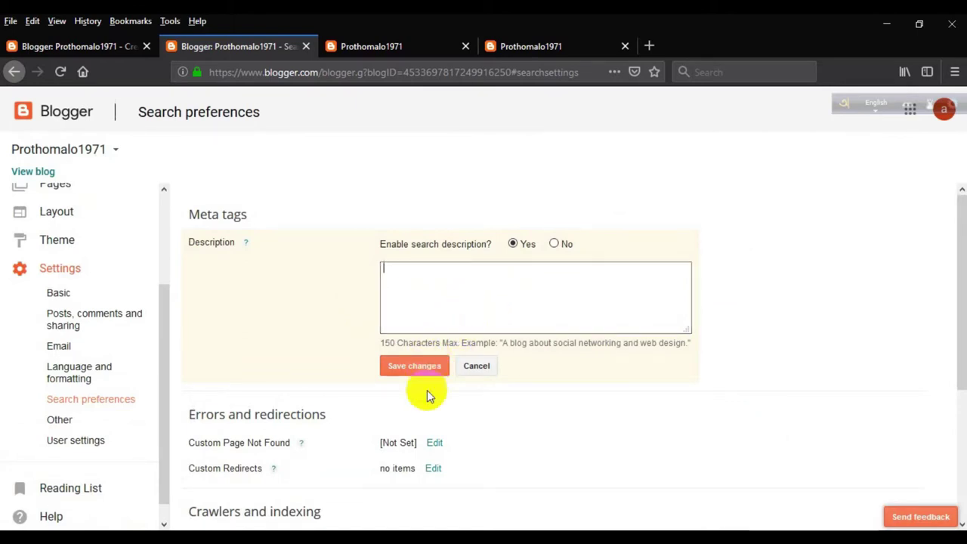
scroll(411, 434, down, 2)
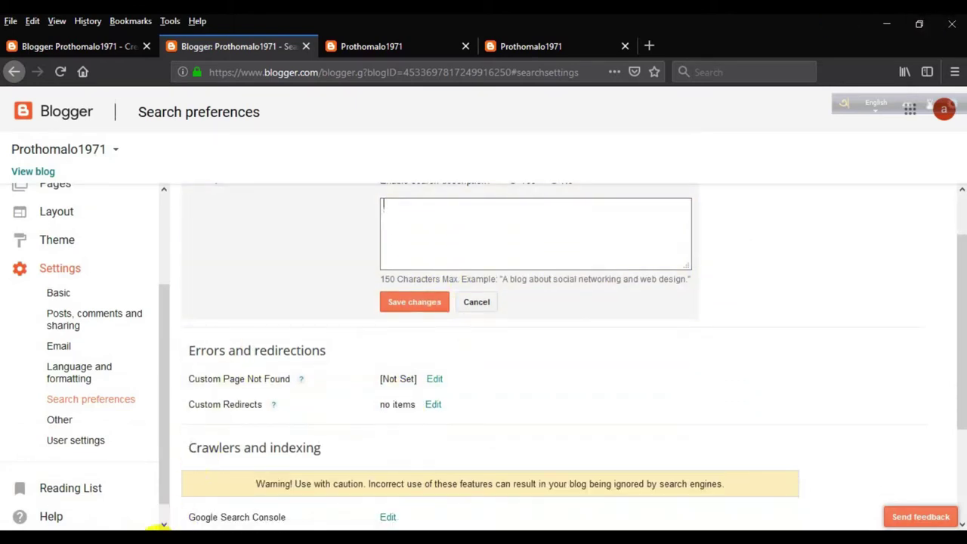
scroll(302, 468, up, 2)
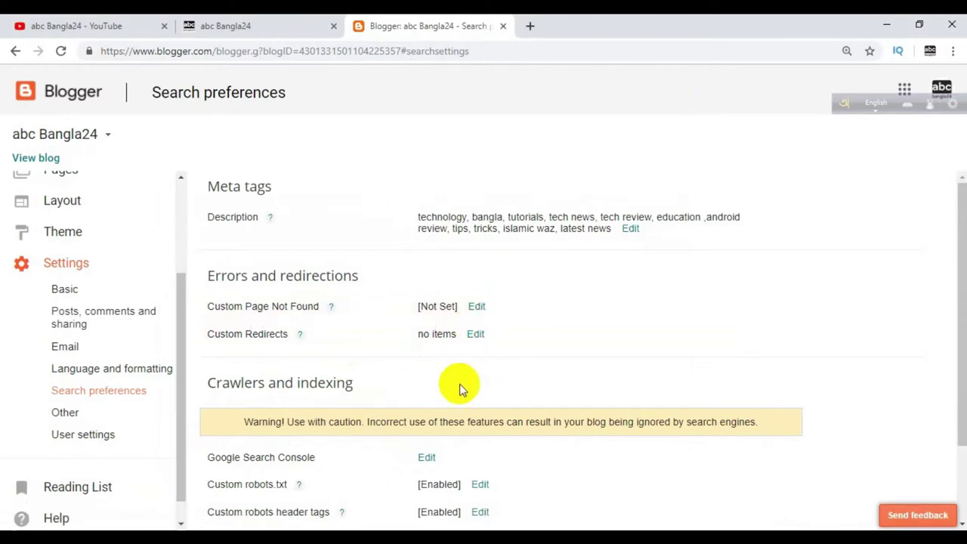
scroll(459, 381, down, 2)
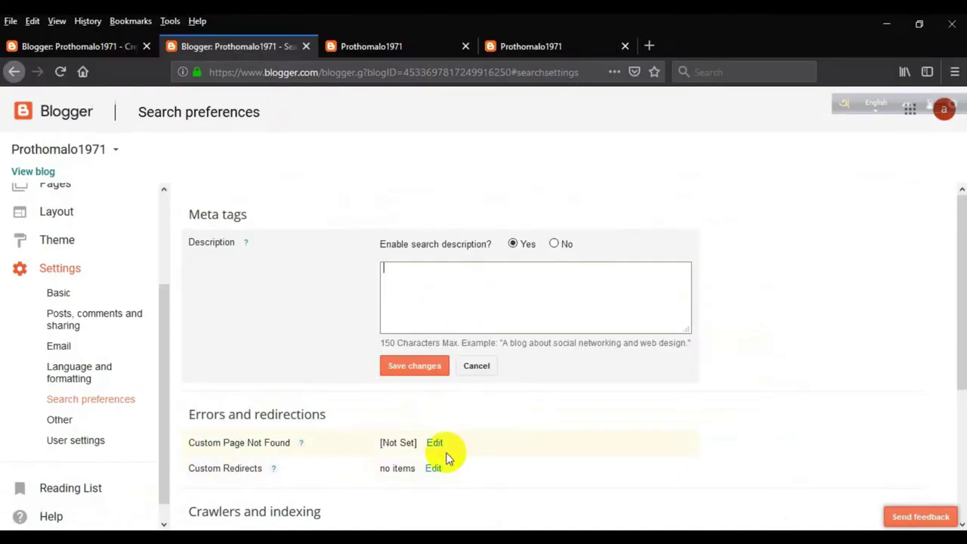
Choose to enable custom robots.txt content under Crawlers and indexing for Prothomalo1971
scroll(442, 448, down, 5)
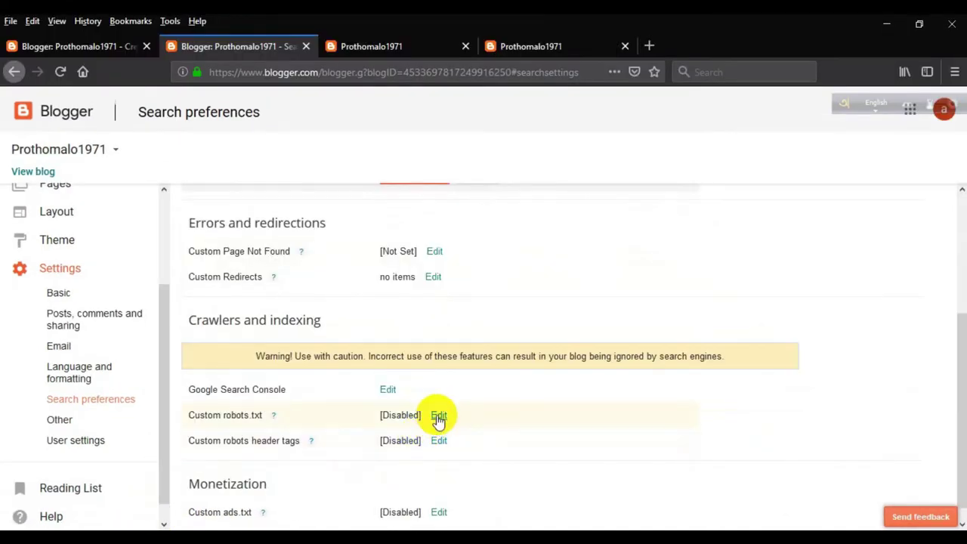
click(439, 416)
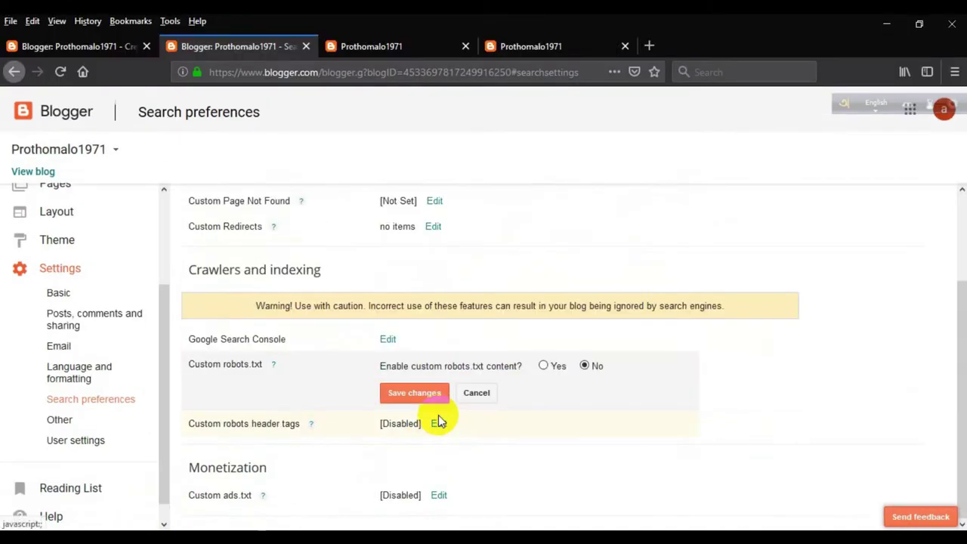
click(543, 366)
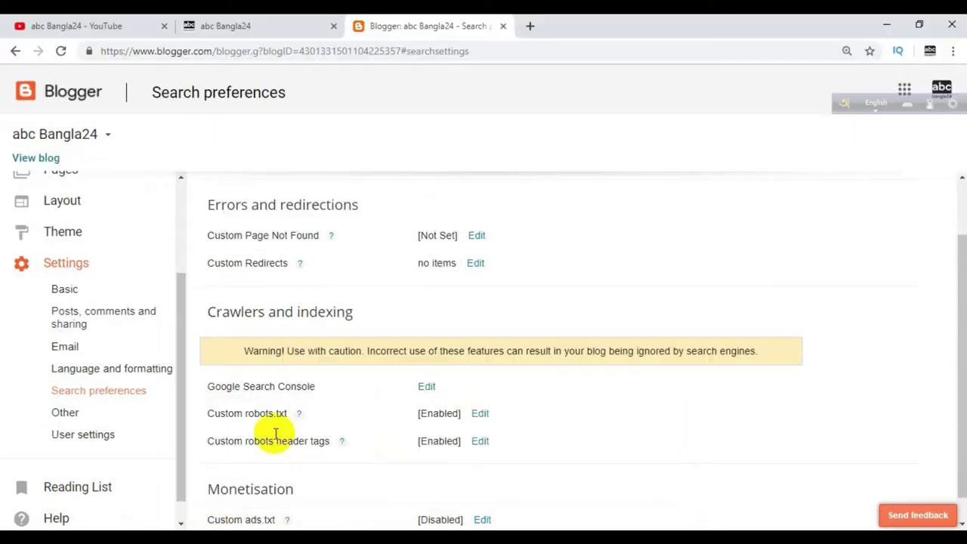
Open abc Bangla24's custom robots.txt in Chrome and examine its rules, highlighting the blog domain in the sitemap line
click(481, 414)
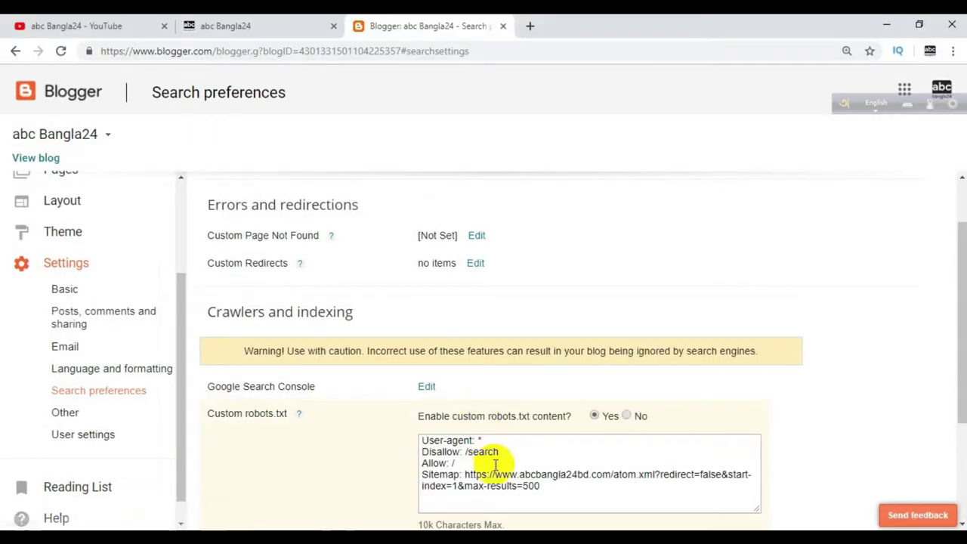
scroll(536, 485, down, 1)
drag(542, 417, 417, 368)
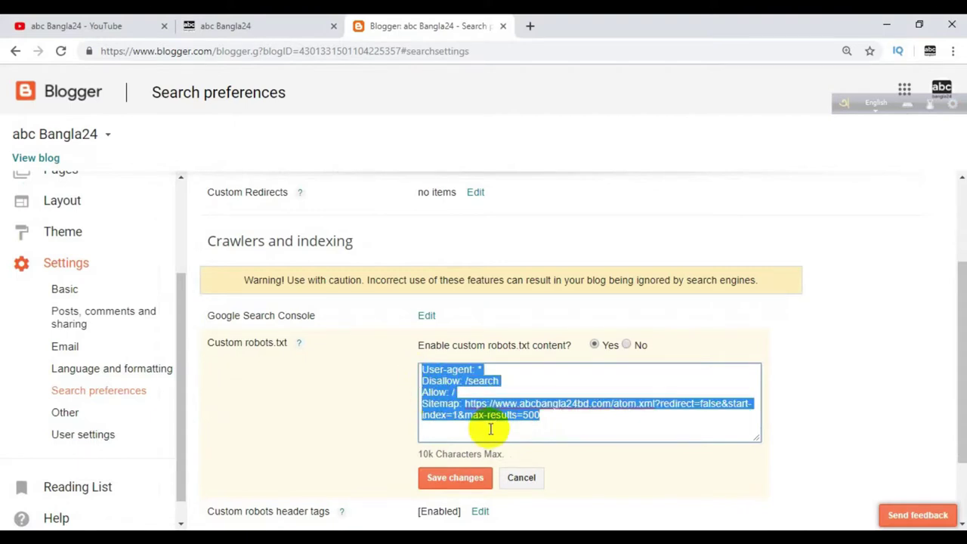
click(574, 427)
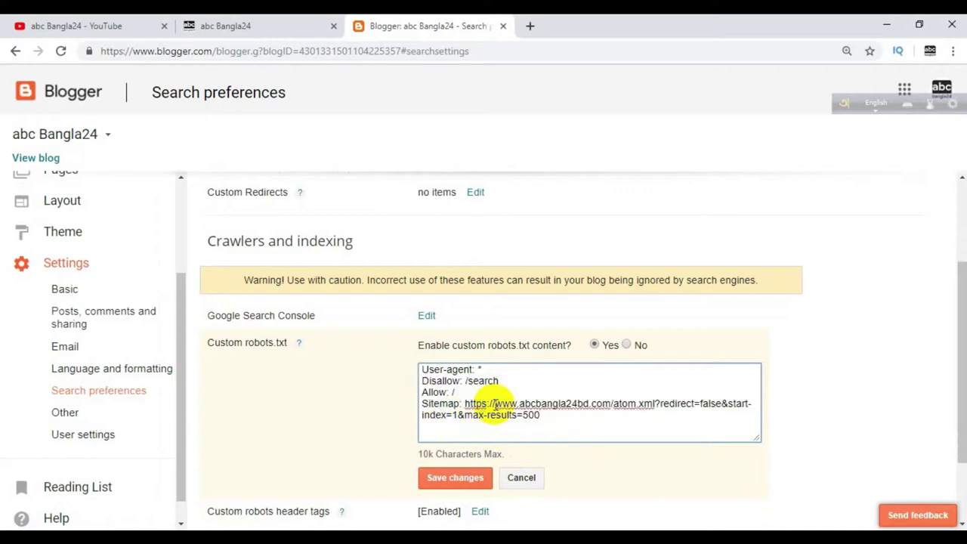
drag(487, 403, 612, 405)
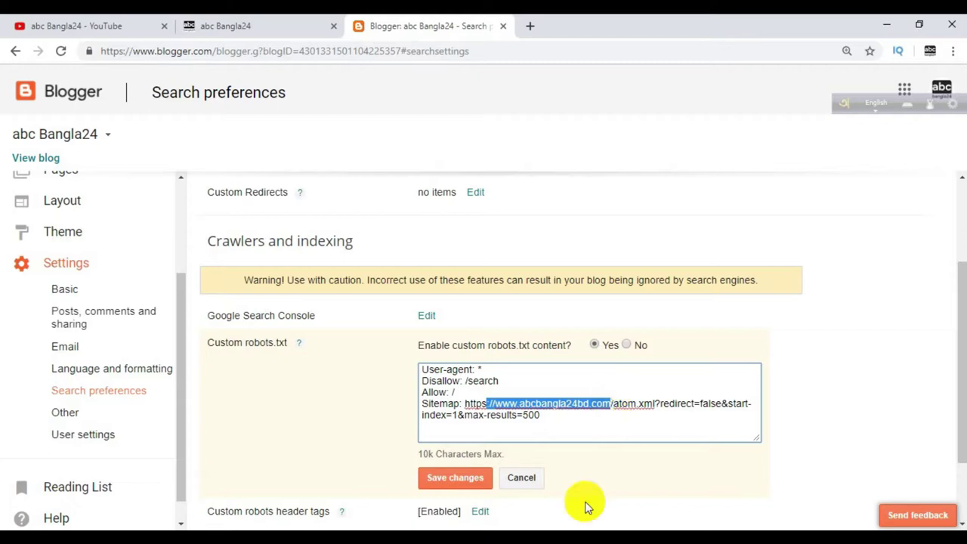
Open abc Bangla24's custom robots header tags and examine the options ticked for the homepage, archive and search pages, and posts and pages
scroll(500, 485, down, 1)
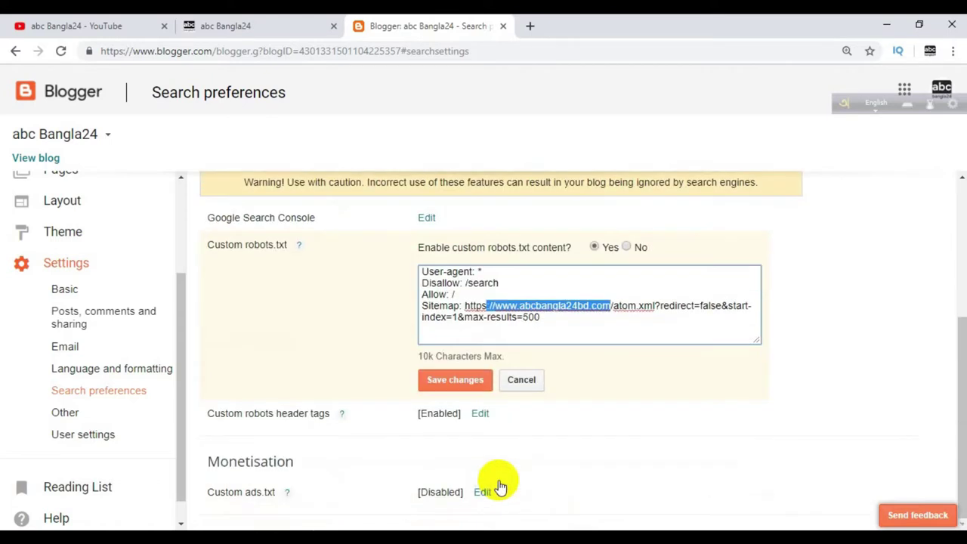
click(481, 413)
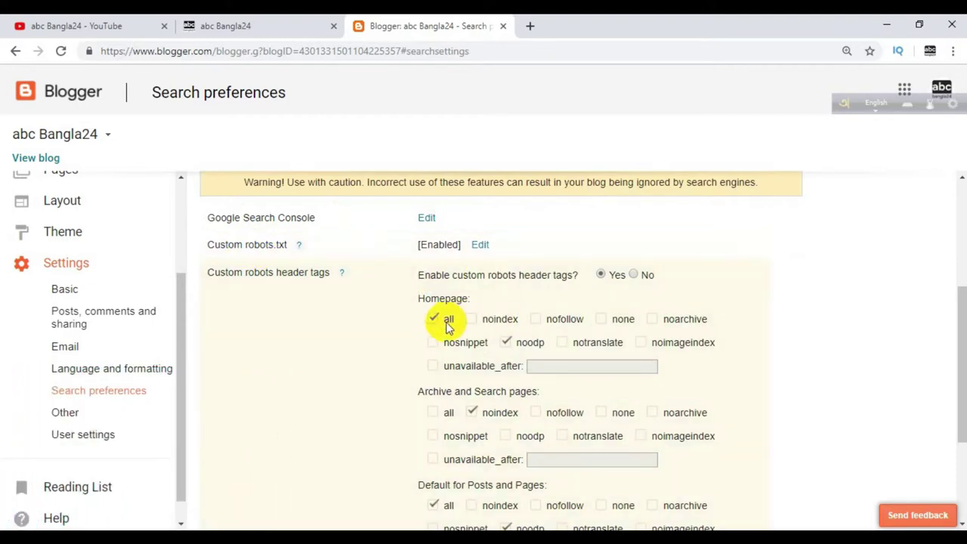
scroll(443, 325, down, 1)
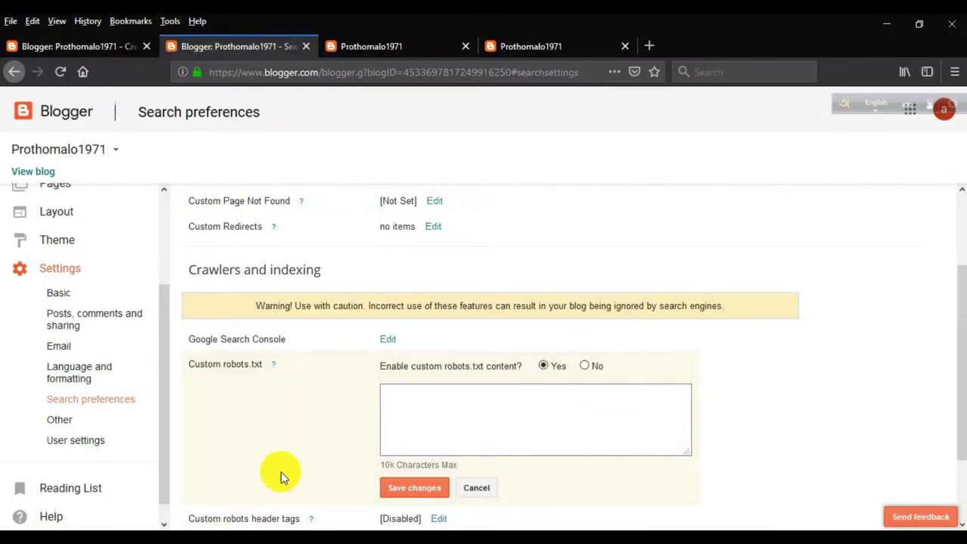
Switch to Firefox and choose to enable custom robots header tags for Prothomalo1971
scroll(370, 453, down, 2)
click(439, 424)
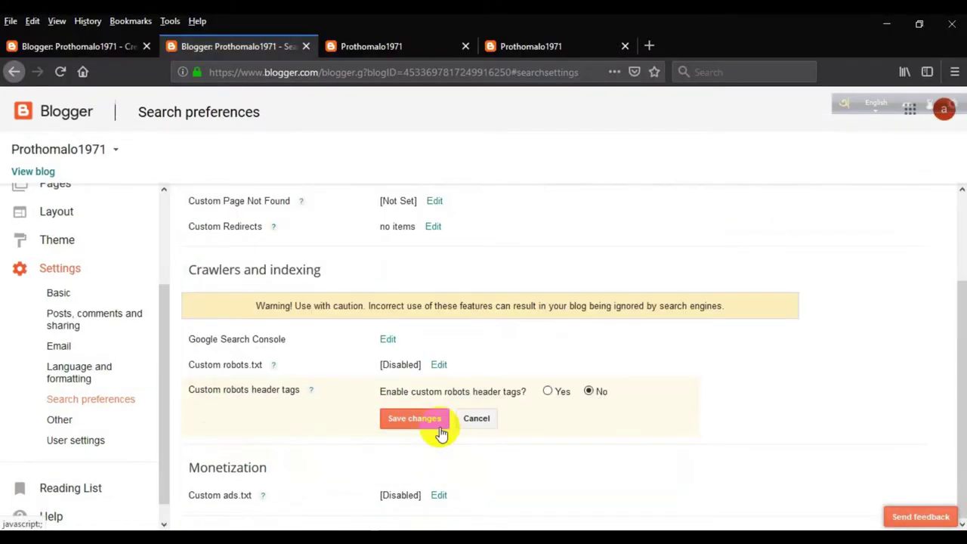
click(546, 391)
scroll(483, 408, down, 4)
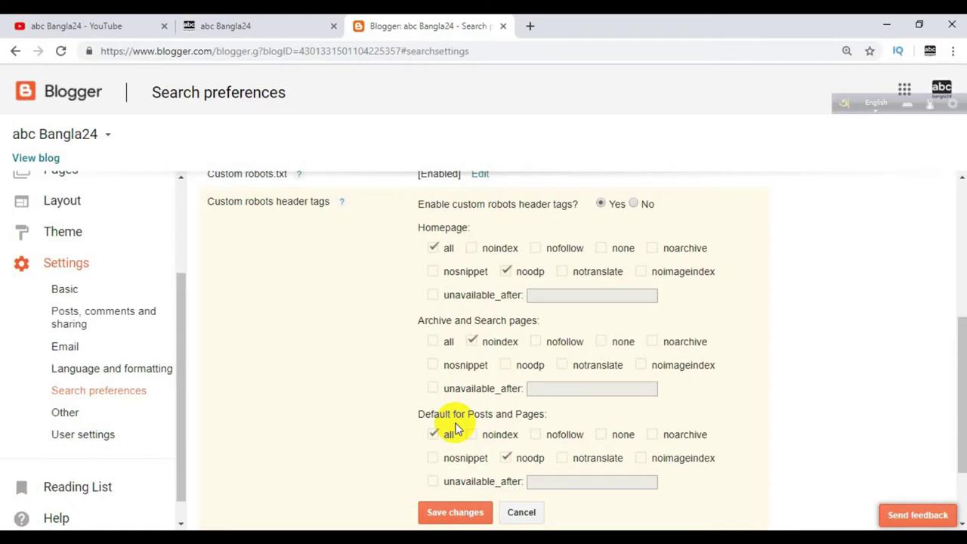
Compare abc Bangla24's custom robots header tag selections in Chrome with the header tag options of Prothomalo1971 in Firefox
scroll(470, 384, up, 1)
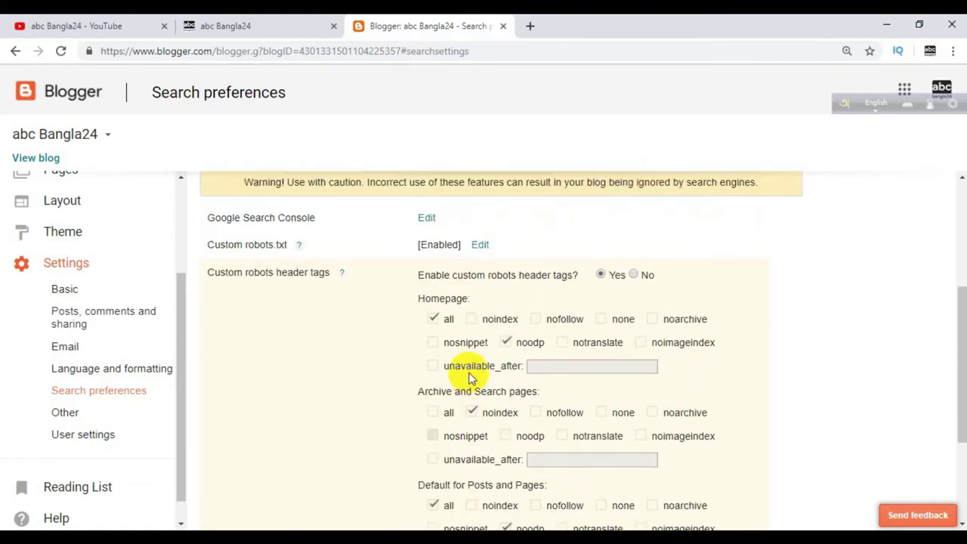
scroll(468, 384, down, 1)
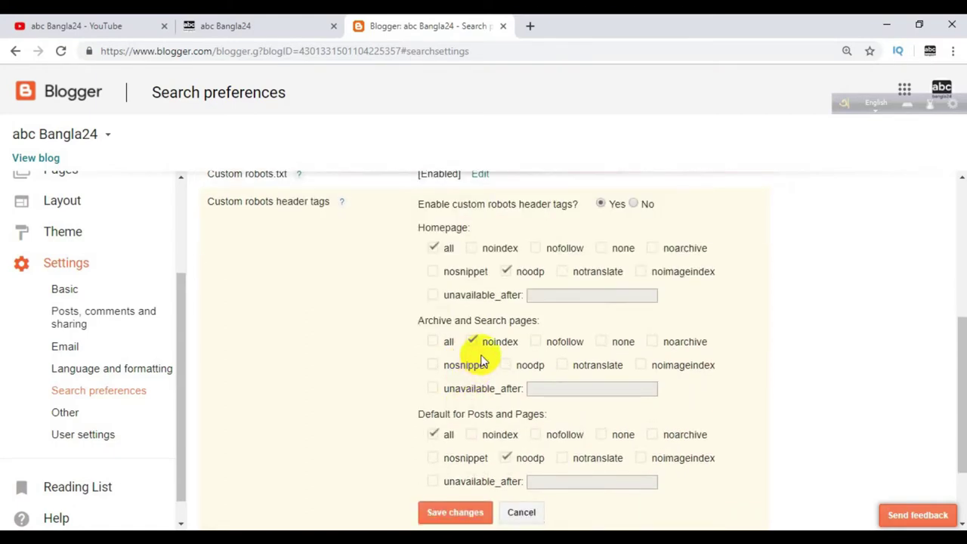
scroll(479, 400, down, 1)
click(488, 450)
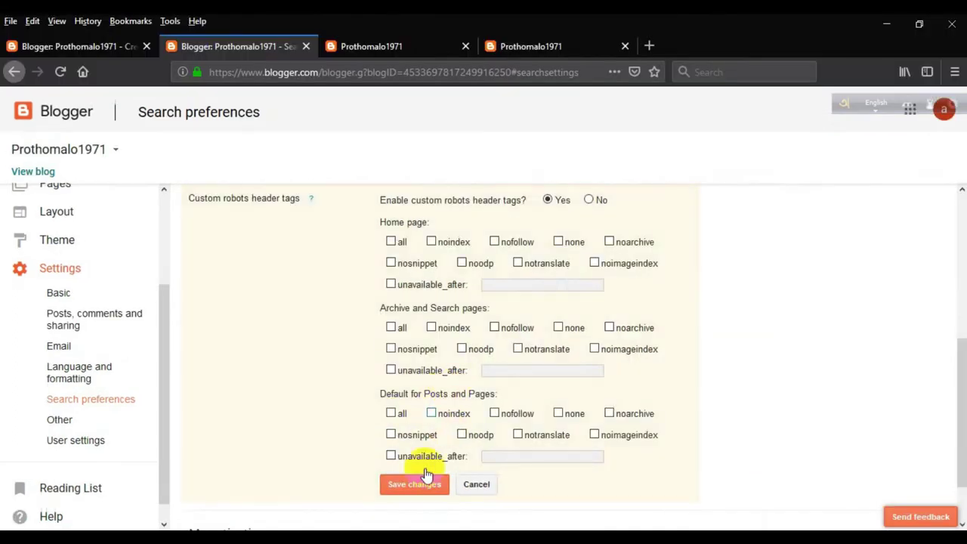
scroll(461, 450, down, 1)
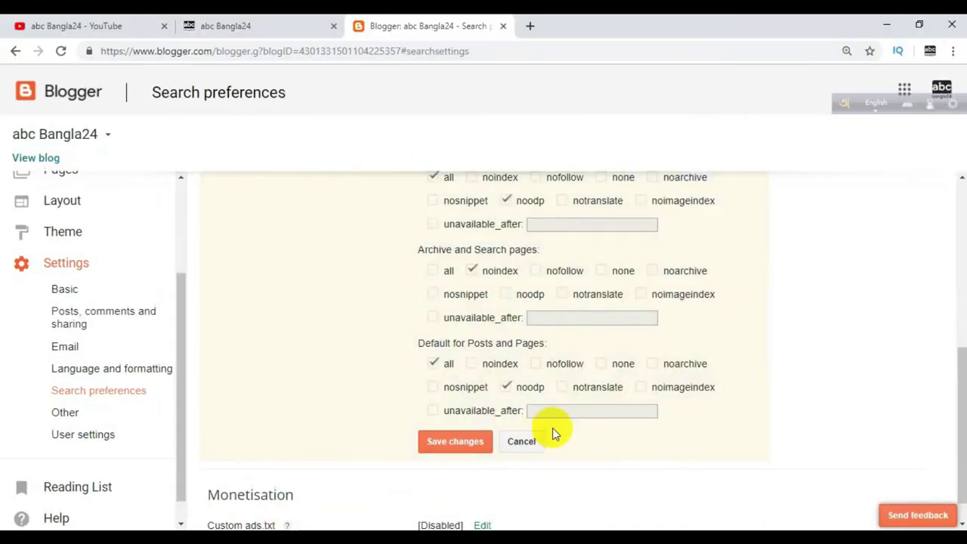
Switch to Chrome, preview enabling custom ads.txt content under Monetisation for abc Bangla24, and cancel without saving
scroll(543, 431, down, 1)
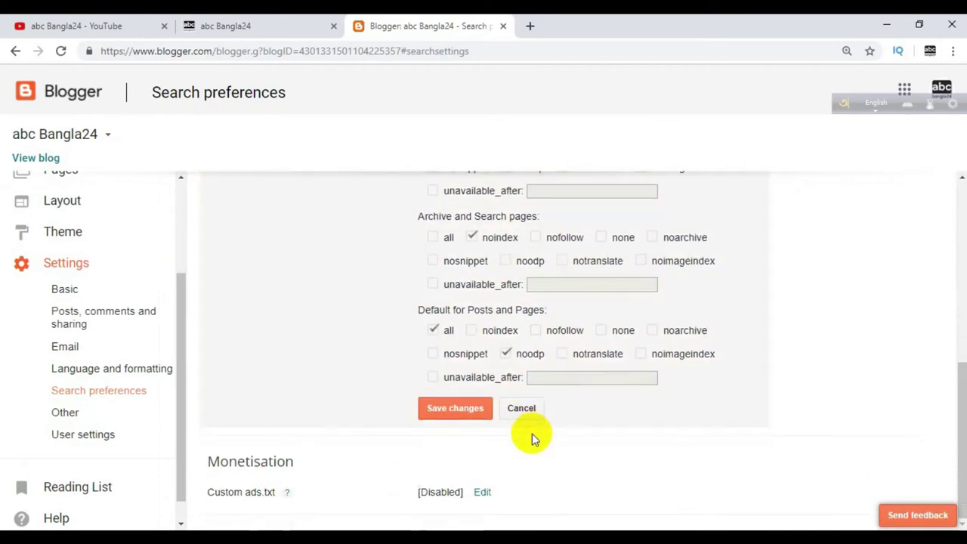
click(483, 495)
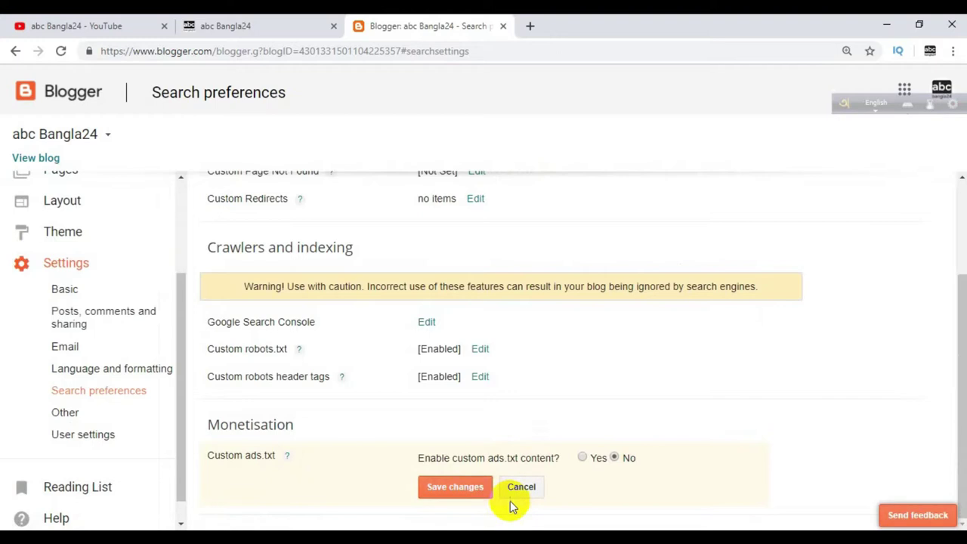
click(581, 457)
scroll(567, 468, down, 2)
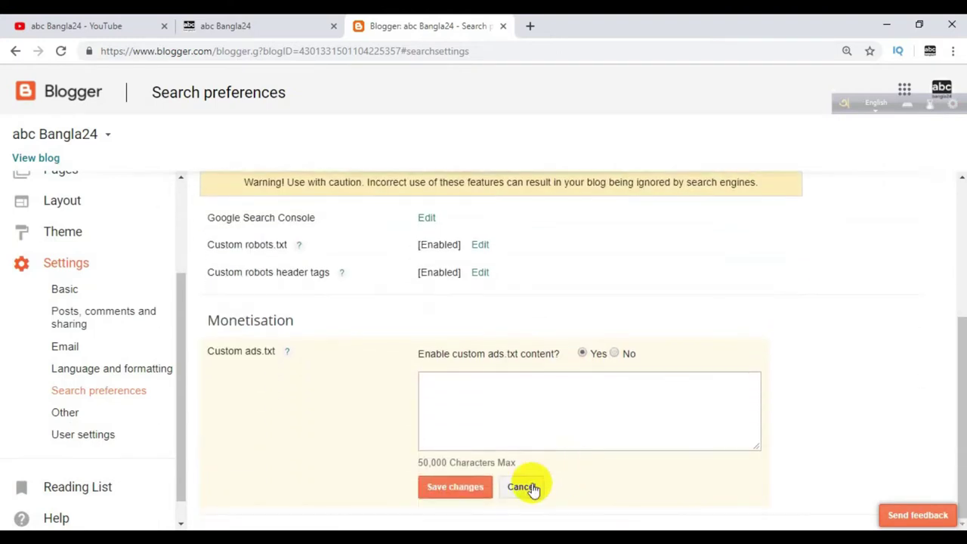
click(522, 488)
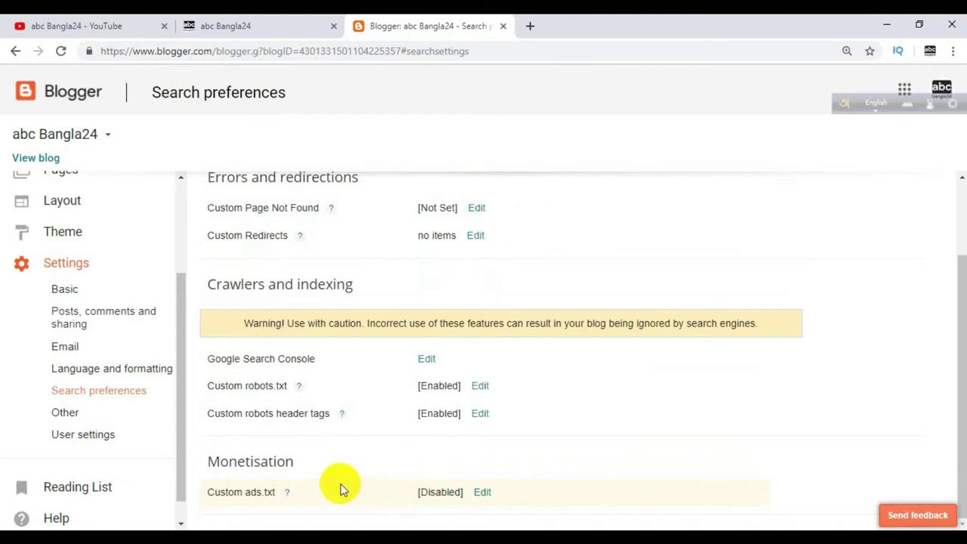
Open abc Bangla24's Other settings and examine the site feed, adult content and Google Analytics options
click(65, 412)
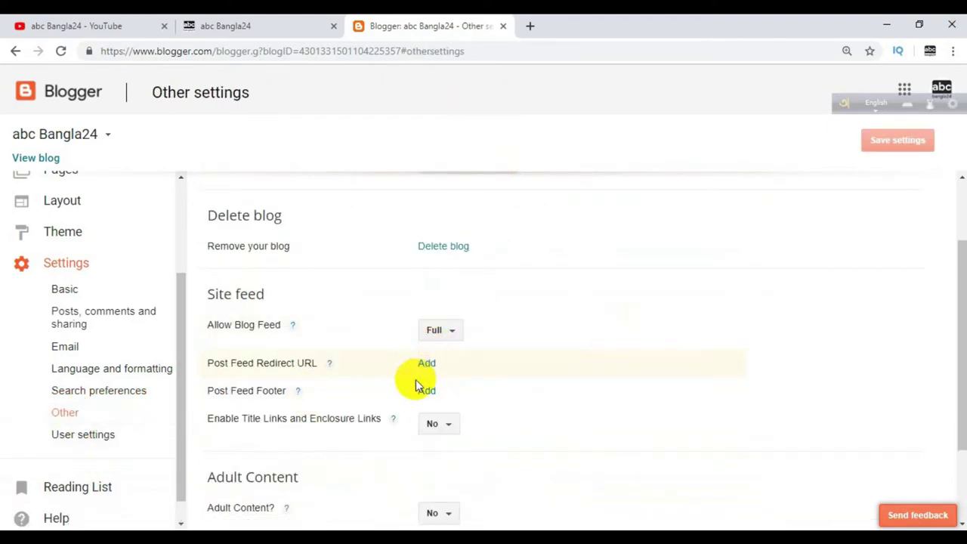
scroll(401, 374, down, 1)
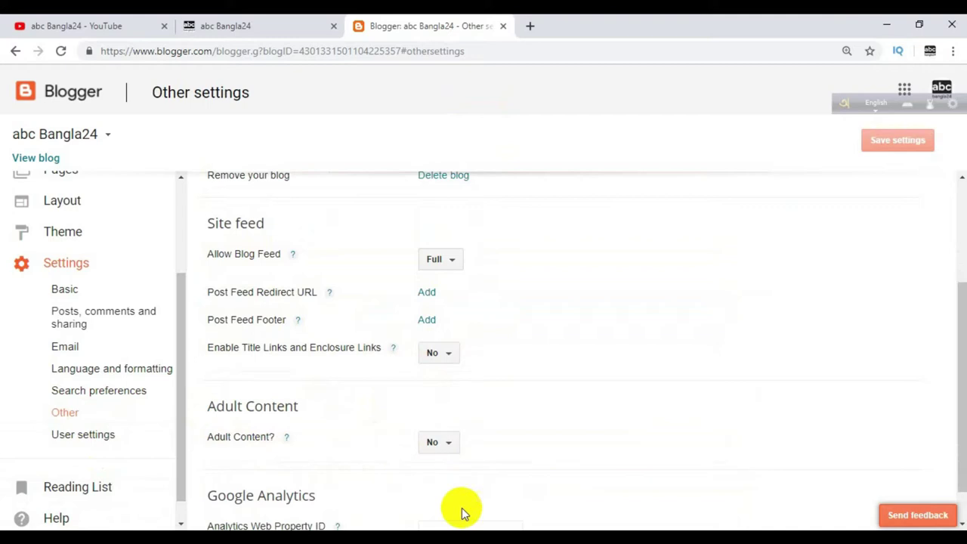
scroll(457, 456, down, 1)
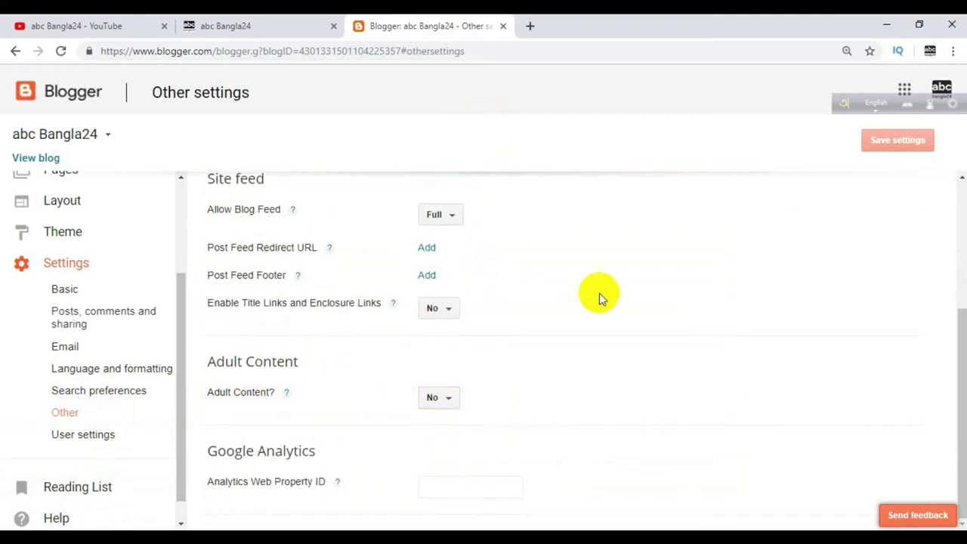
Open abc Bangla24's user settings, review the Blogger user profile's editing page, and return to the user settings
click(105, 436)
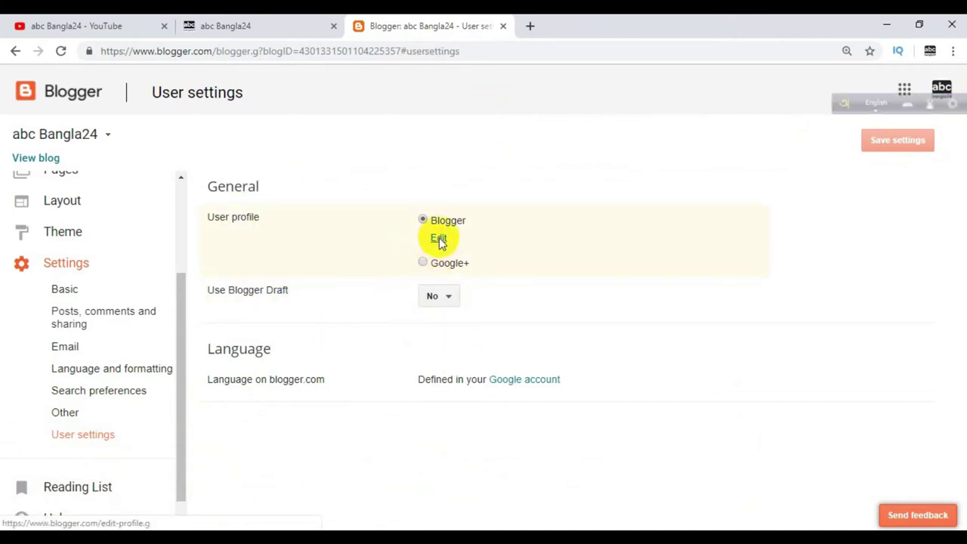
click(438, 238)
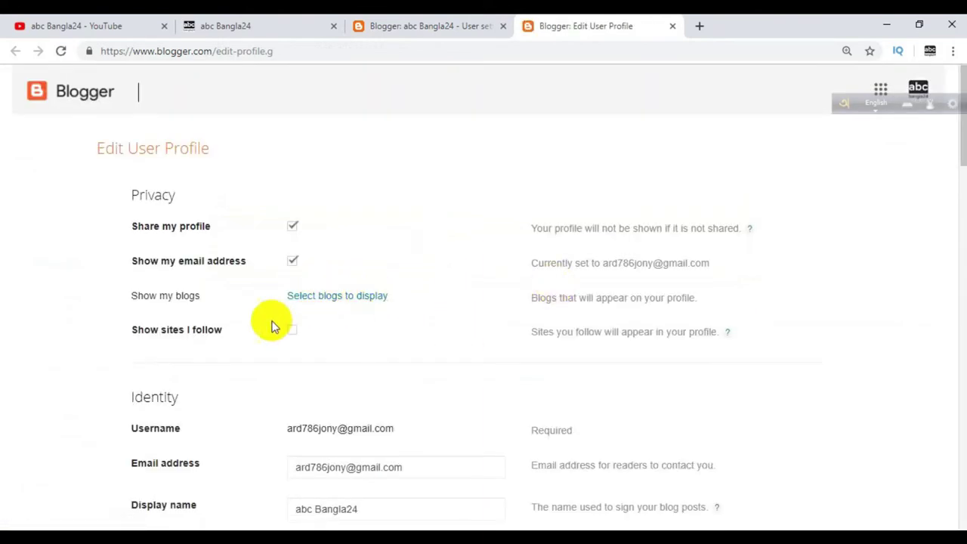
scroll(257, 332, down, 5)
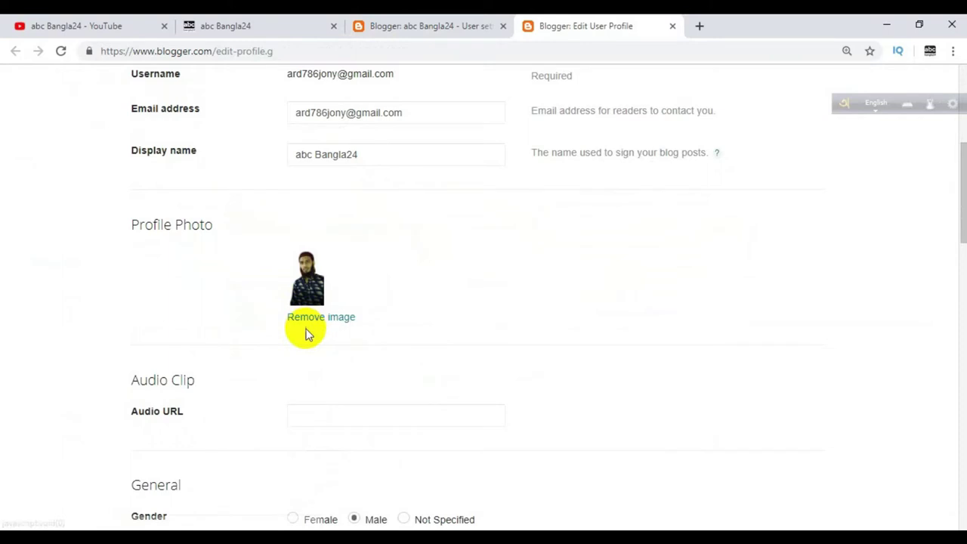
scroll(302, 351, down, 7)
scroll(310, 361, down, 5)
scroll(312, 363, up, 15)
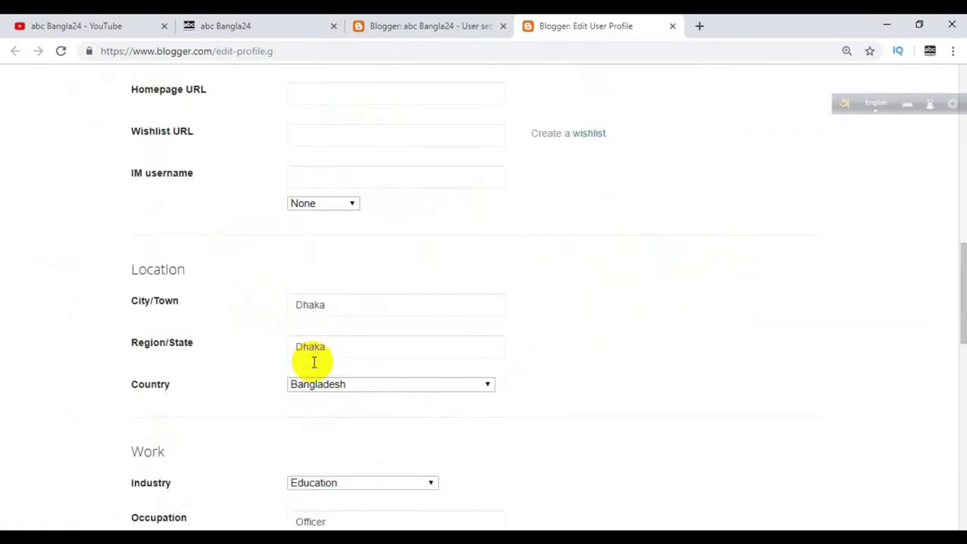
click(426, 30)
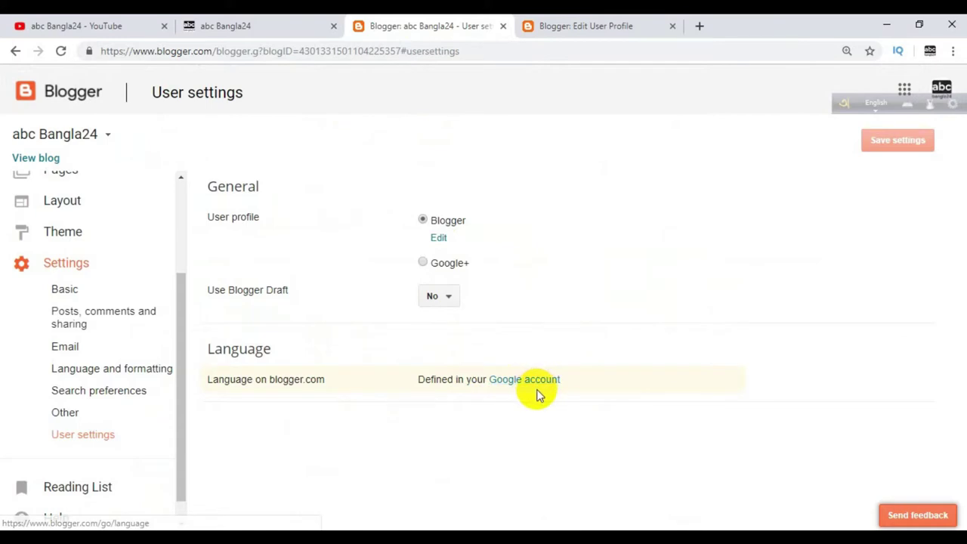
scroll(195, 355, up, 3)
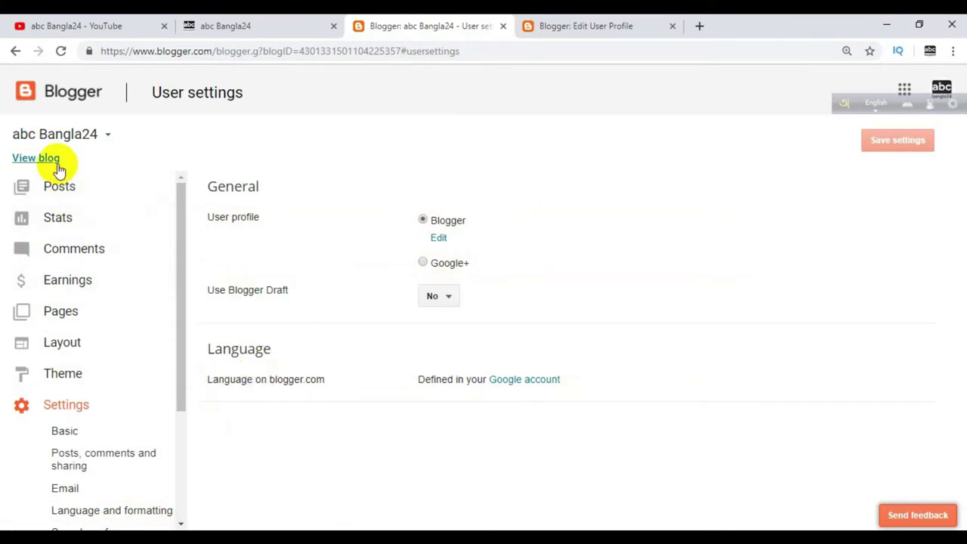
Switch to Firefox and leave Prothomalo1971's search preferences for its list of all posts
click(63, 194)
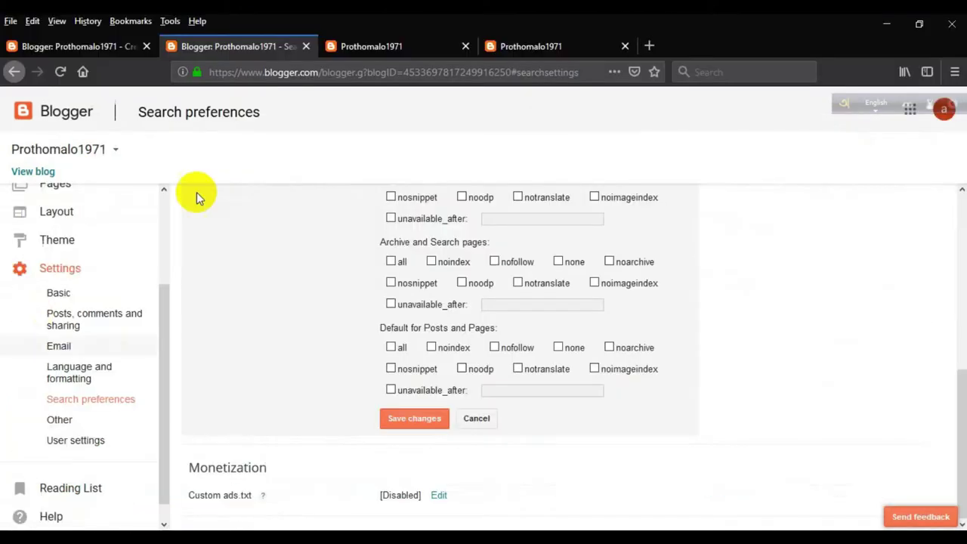
scroll(227, 321, up, 4)
scroll(98, 257, up, 2)
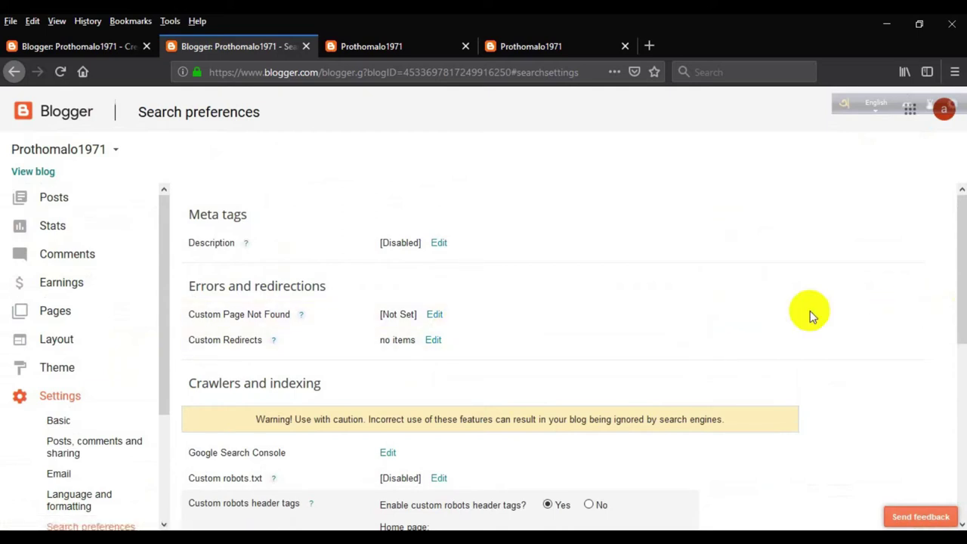
scroll(941, 295, down, 4)
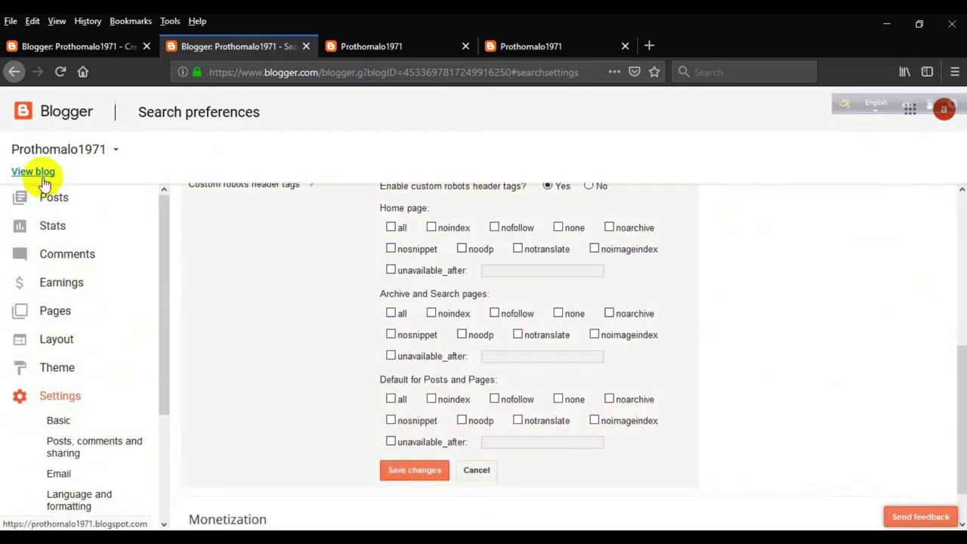
click(67, 125)
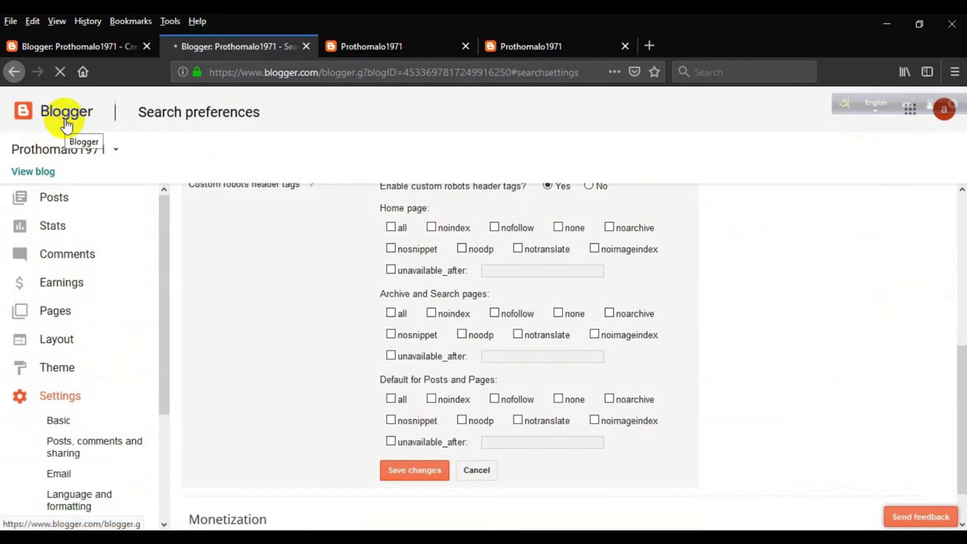
scroll(687, 231, up, 3)
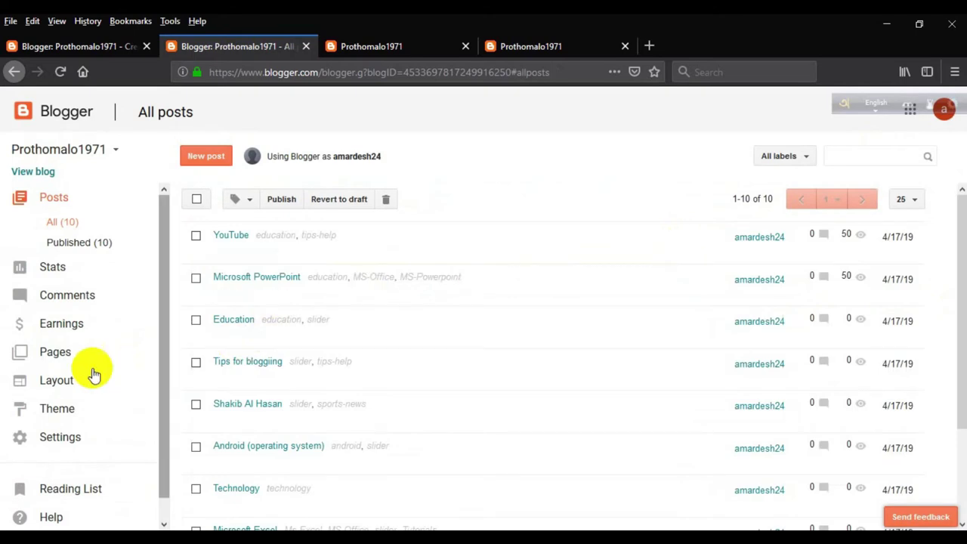
Open Prothomalo1971's theme backup and restore options, examine the download and upload choices, and close them
click(78, 412)
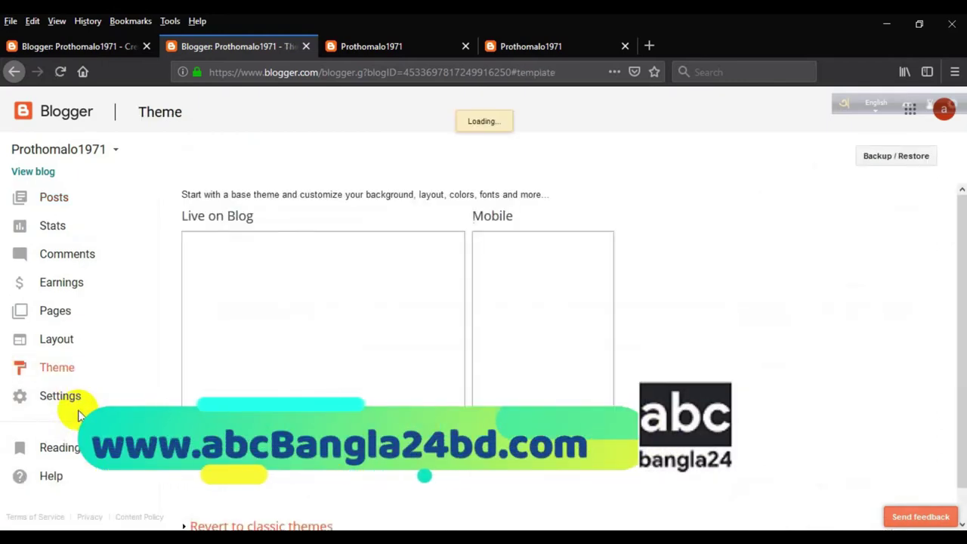
click(898, 158)
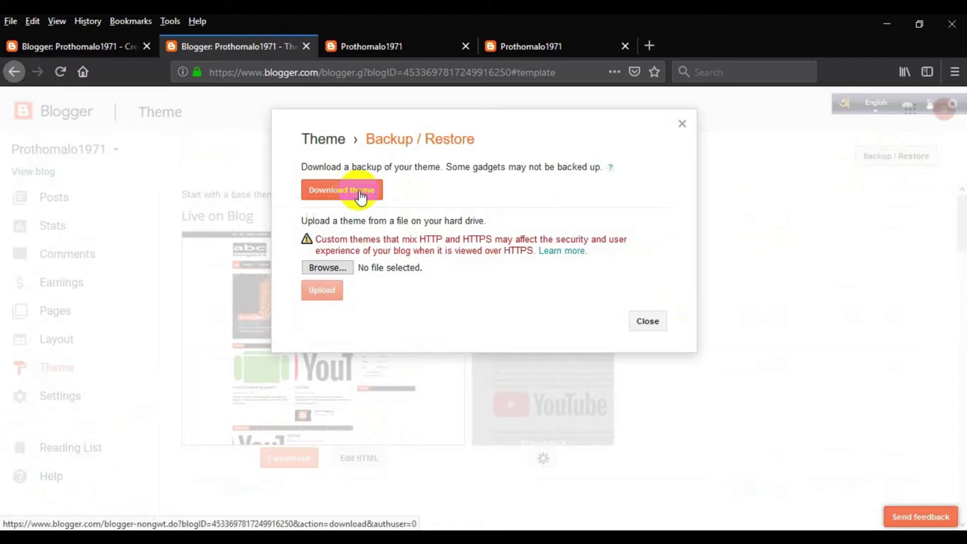
click(683, 126)
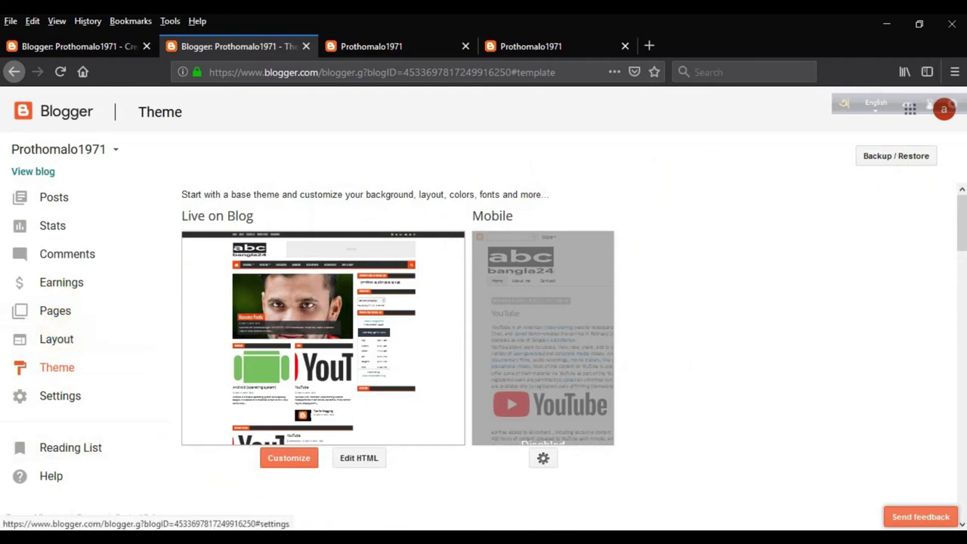
Open Prothomalo1971's Other settings and examine the content import and backup, blog deletion, site feed and adult content options
click(45, 395)
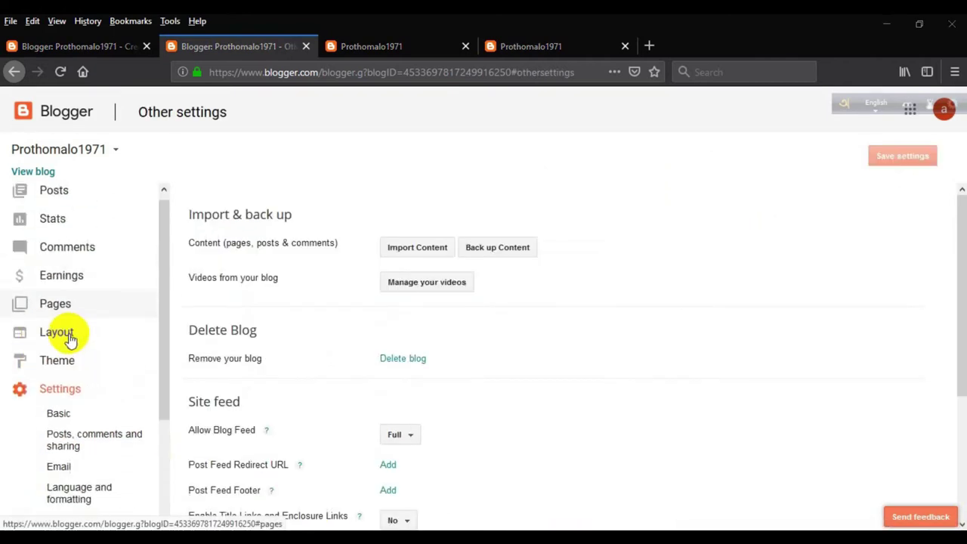
scroll(62, 423, down, 2)
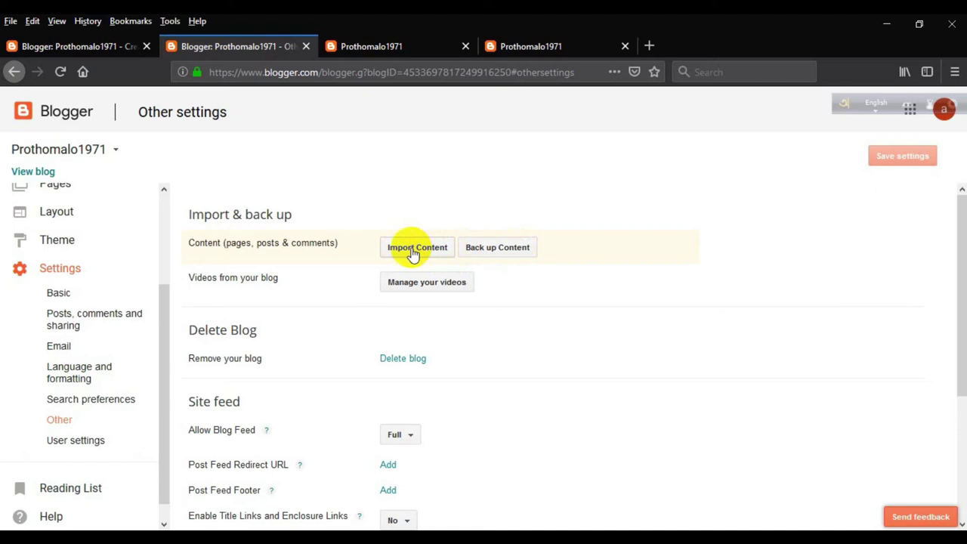
scroll(412, 427, down, 3)
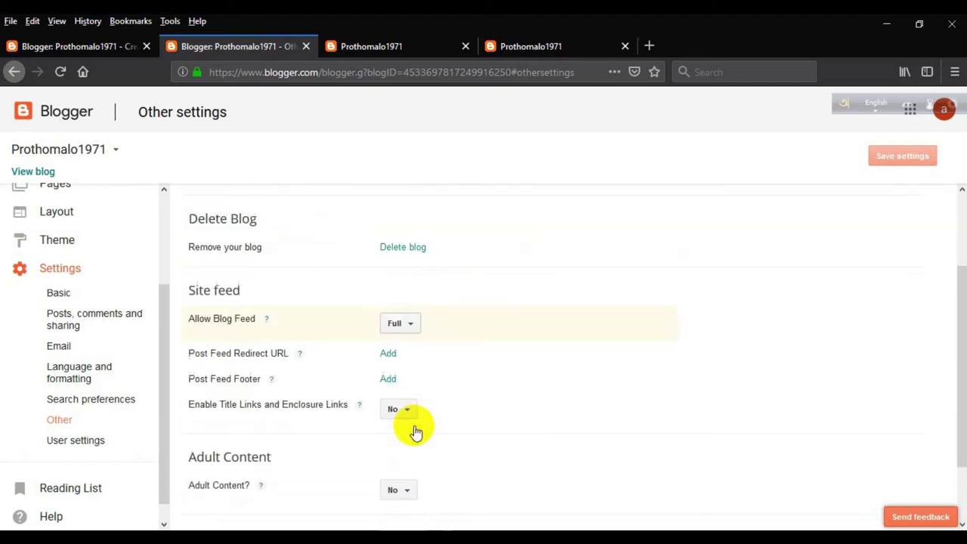
scroll(529, 393, up, 3)
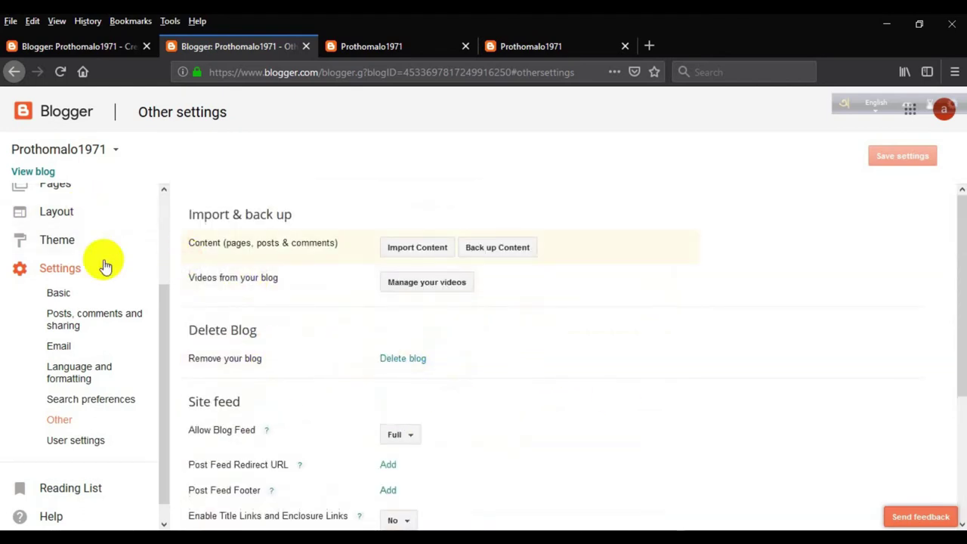
scroll(119, 350, up, 3)
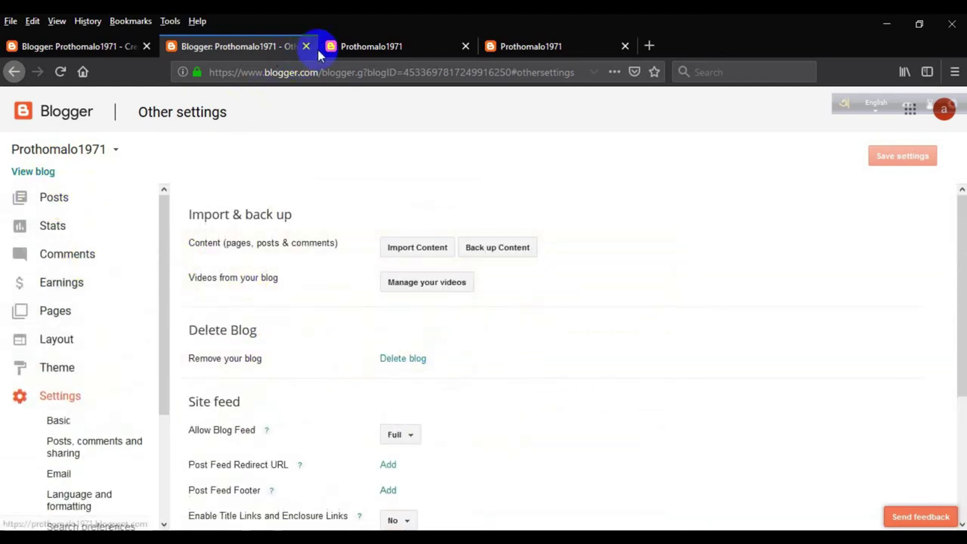
Switch to the published Prothomalo1971 blog and examine its homepage posts and sidebar widgets down to the category list
click(362, 46)
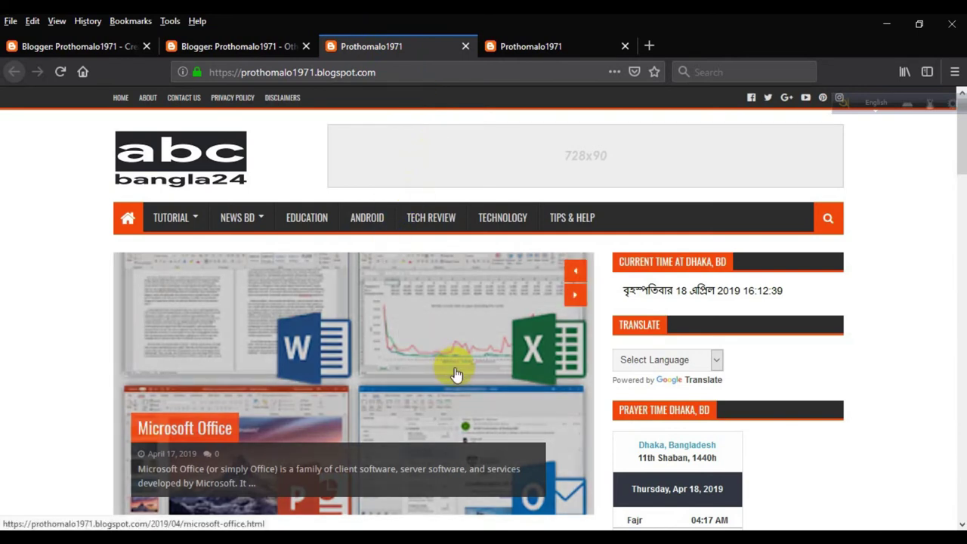
scroll(455, 370, down, 4)
scroll(456, 376, down, 10)
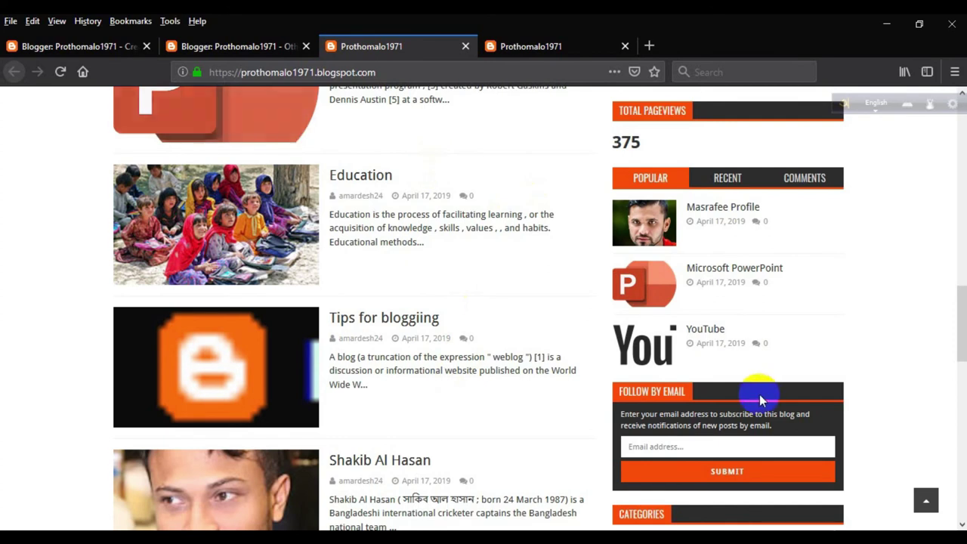
scroll(760, 399, down, 5)
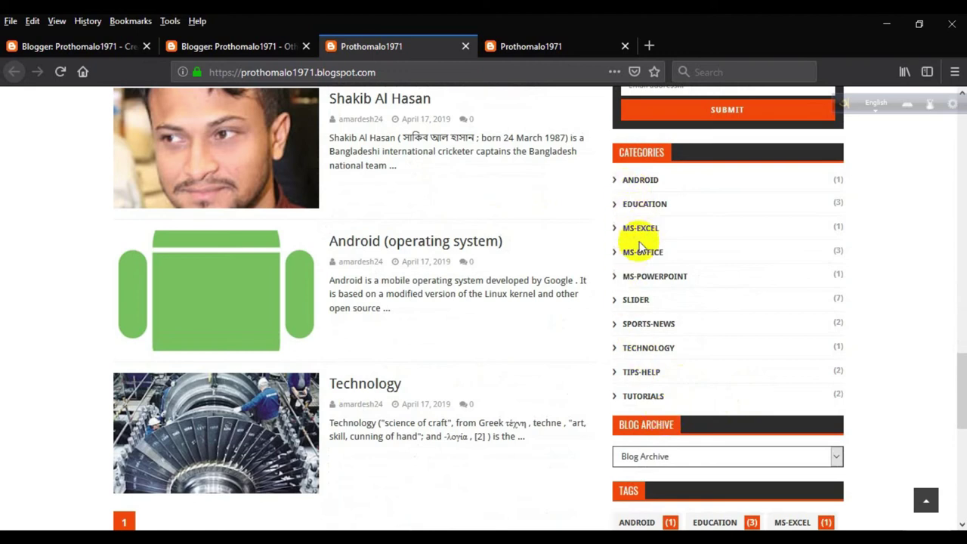
key(alt+Tab)
key(alt+Tab)
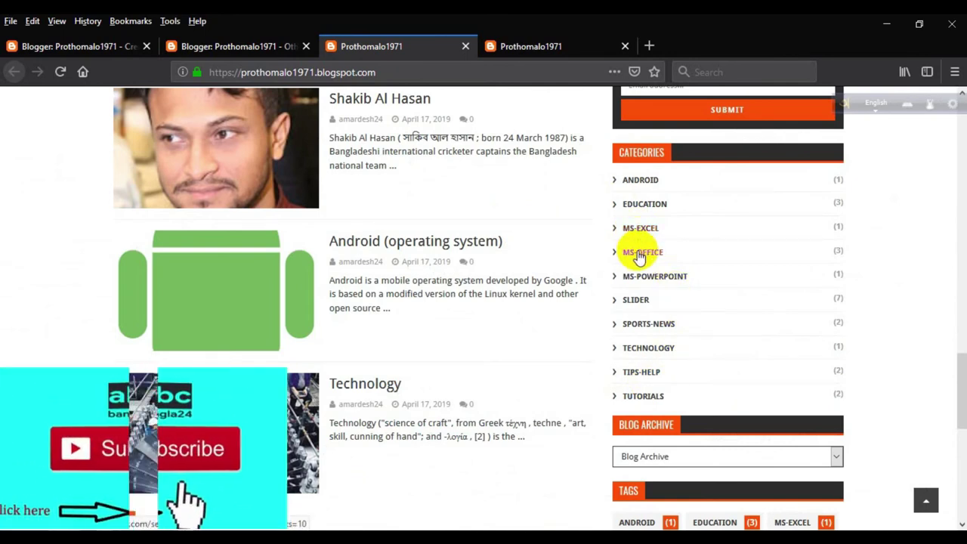
click(640, 373)
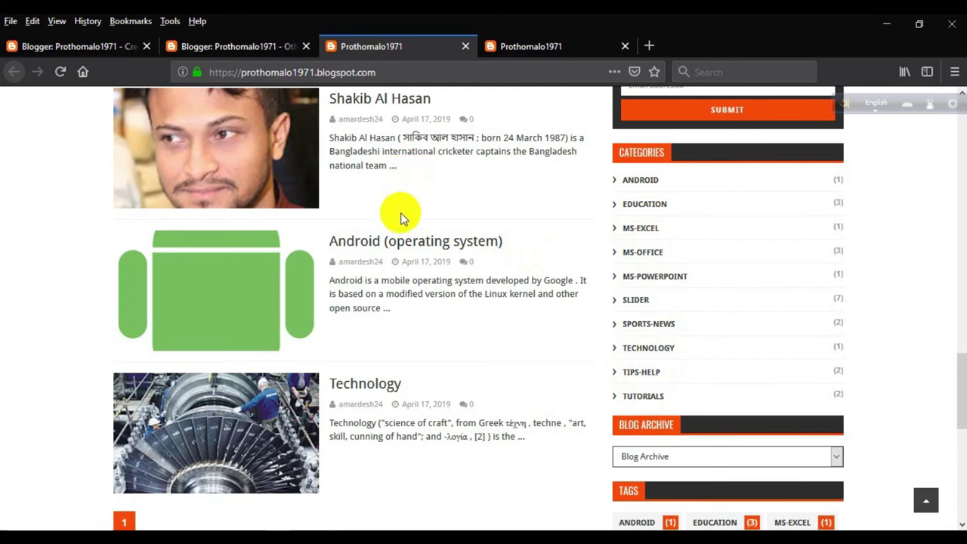
Return to the blog's header to review the NEWS BD submenu, and look over the homepage sections and sidebar categories again
scroll(440, 306, up, 10)
scroll(440, 306, up, 5)
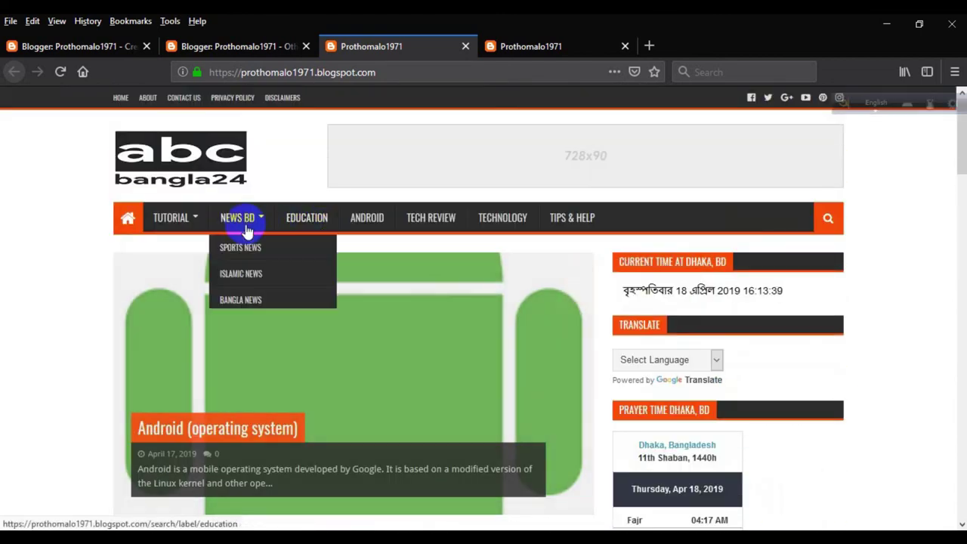
scroll(714, 246, down, 10)
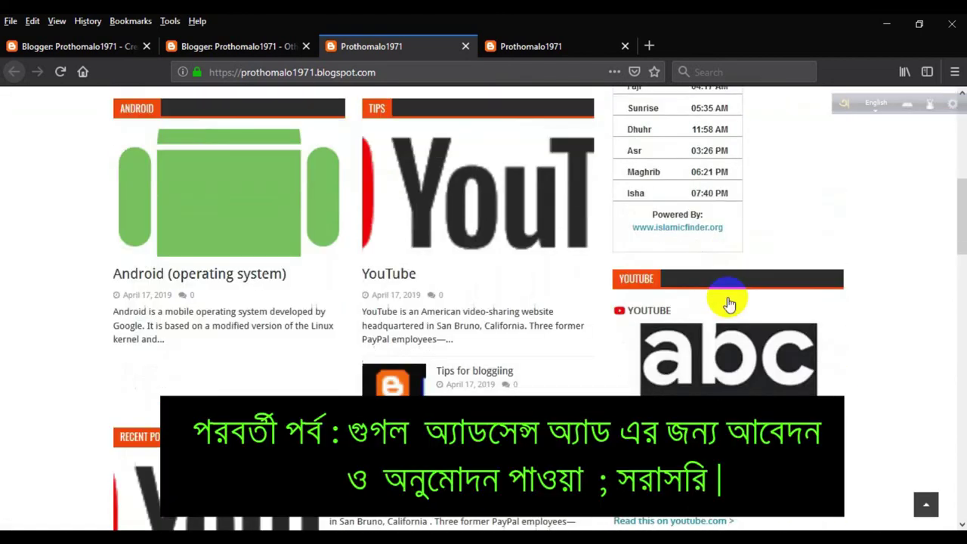
scroll(716, 327, down, 5)
scroll(675, 306, up, 4)
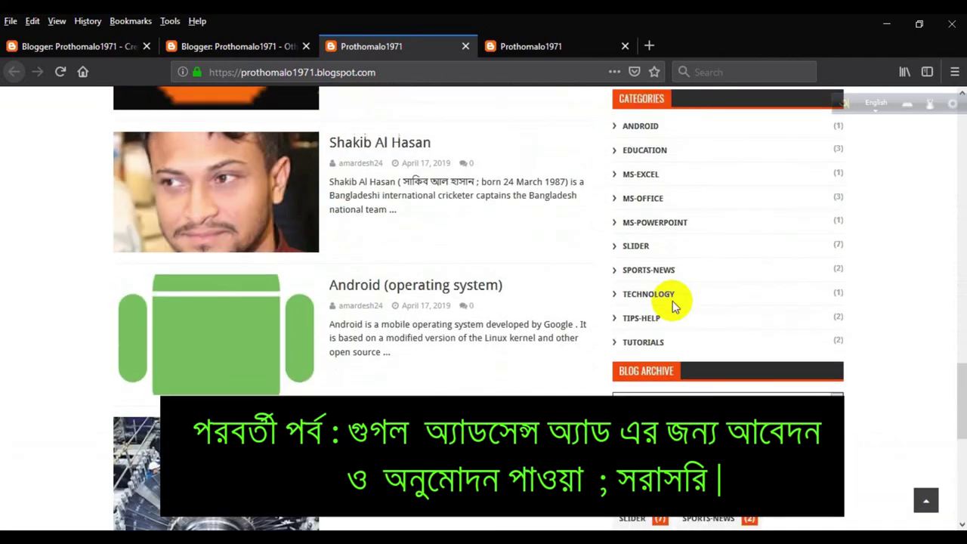
scroll(649, 305, up, 1)
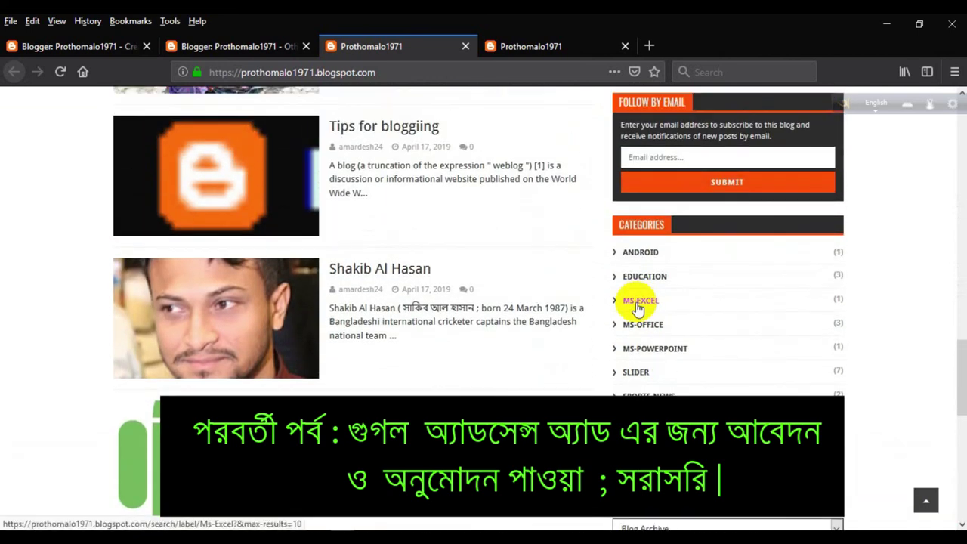